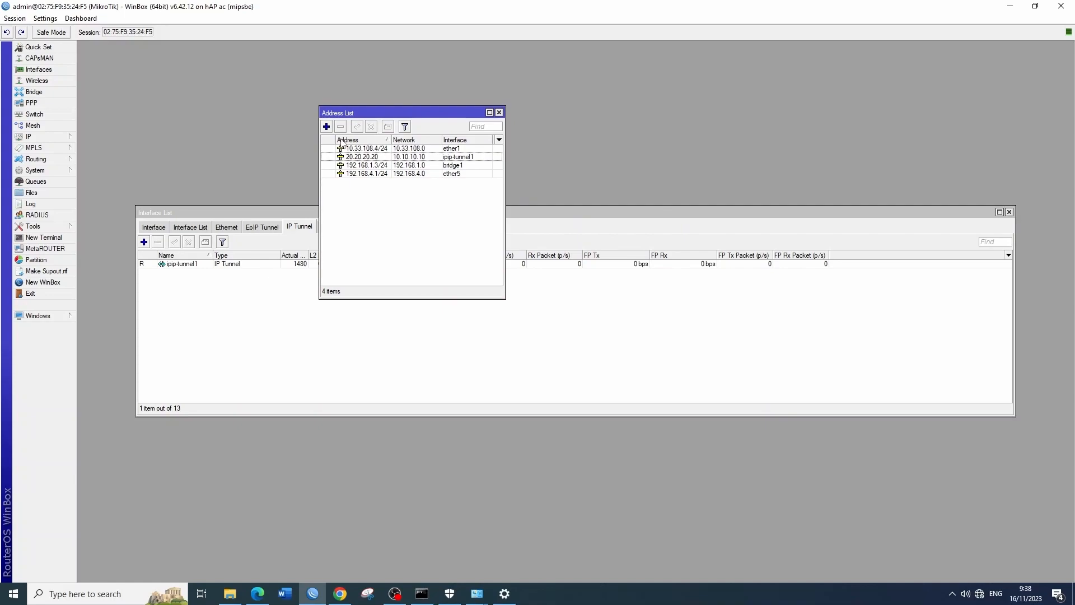
Open the address entry assigned to ether1, review its address, network and interface, and apply it.
mouse_move(366, 151)
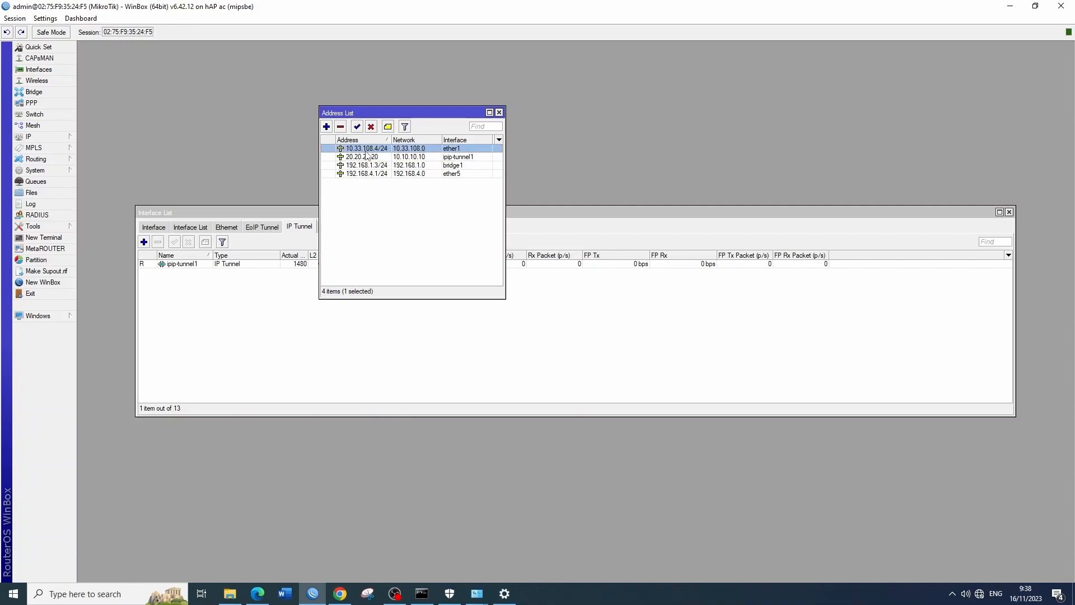
double_click(365, 149)
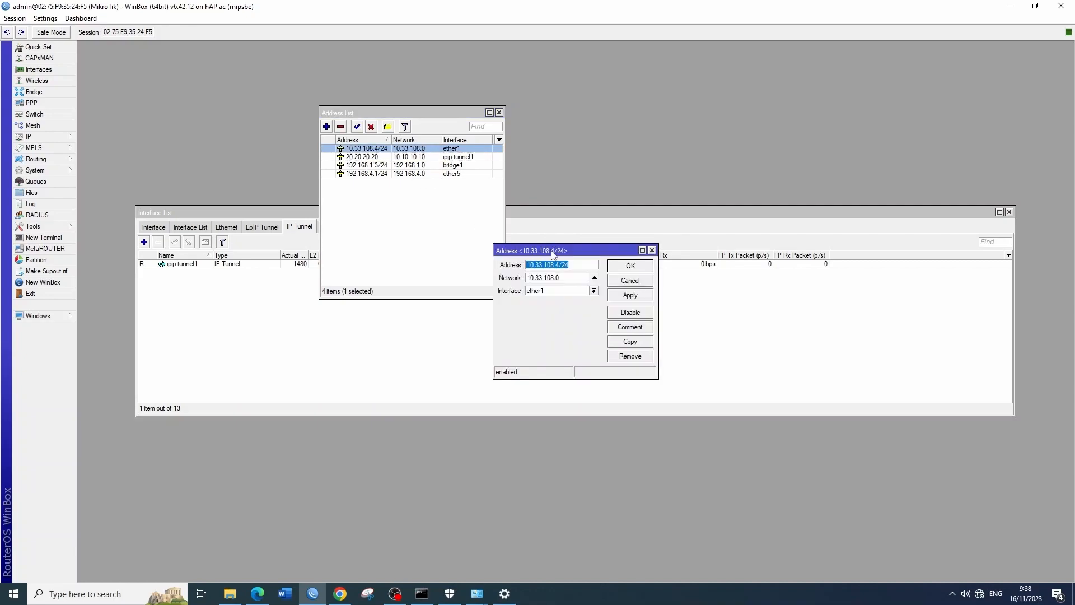
left_click_drag(552, 253, 537, 155)
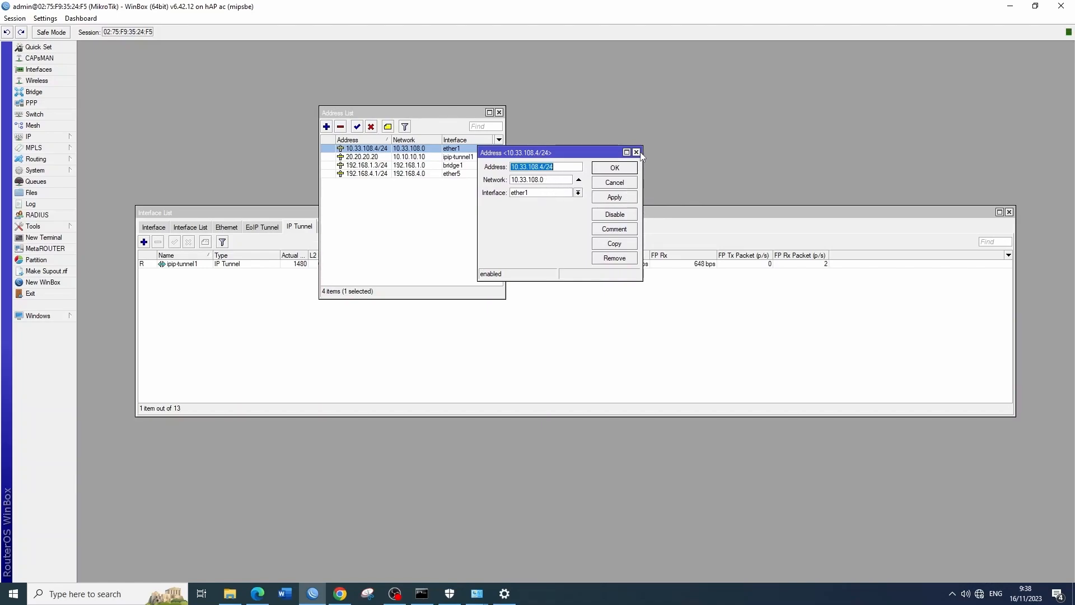
left_click(623, 194)
left_click(615, 168)
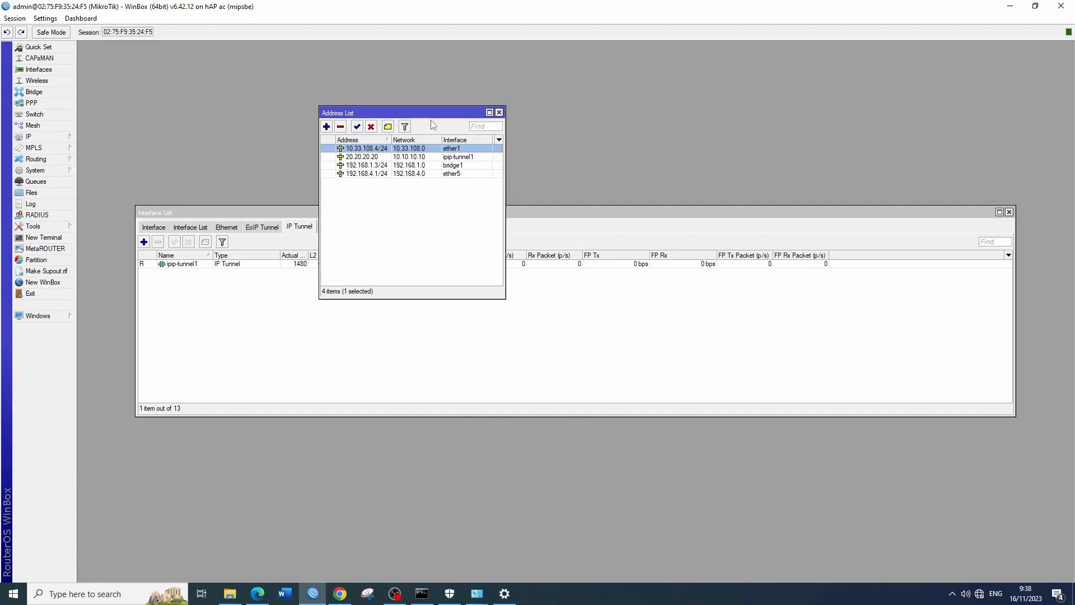
Bring up the IP tunnel interface list and review the local and remote addresses of ipip-tunnel1, applying its settings.
left_click_drag(434, 117, 579, 63)
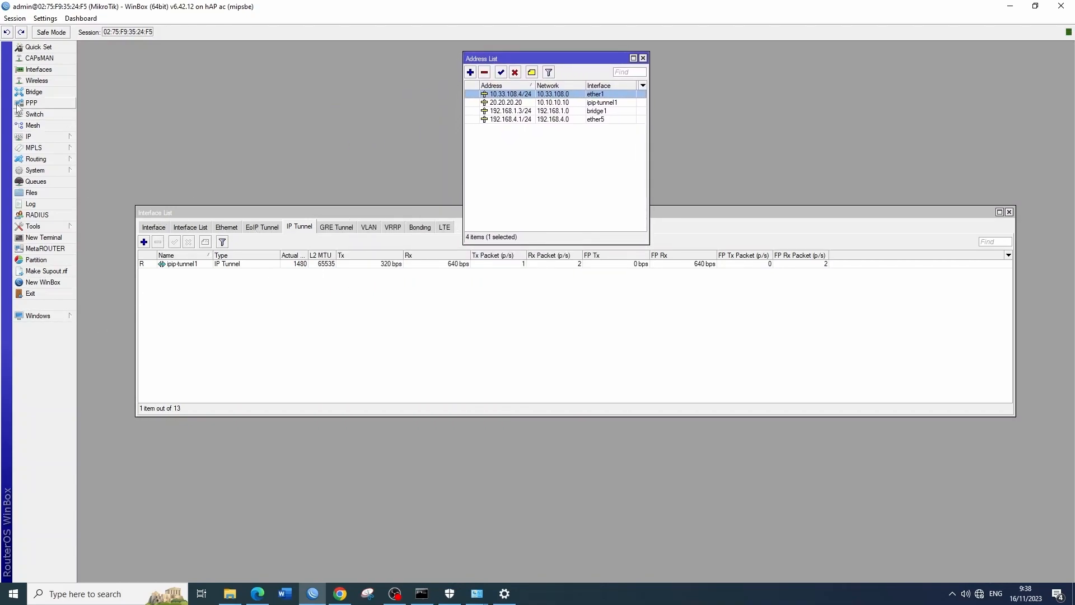
left_click(39, 70)
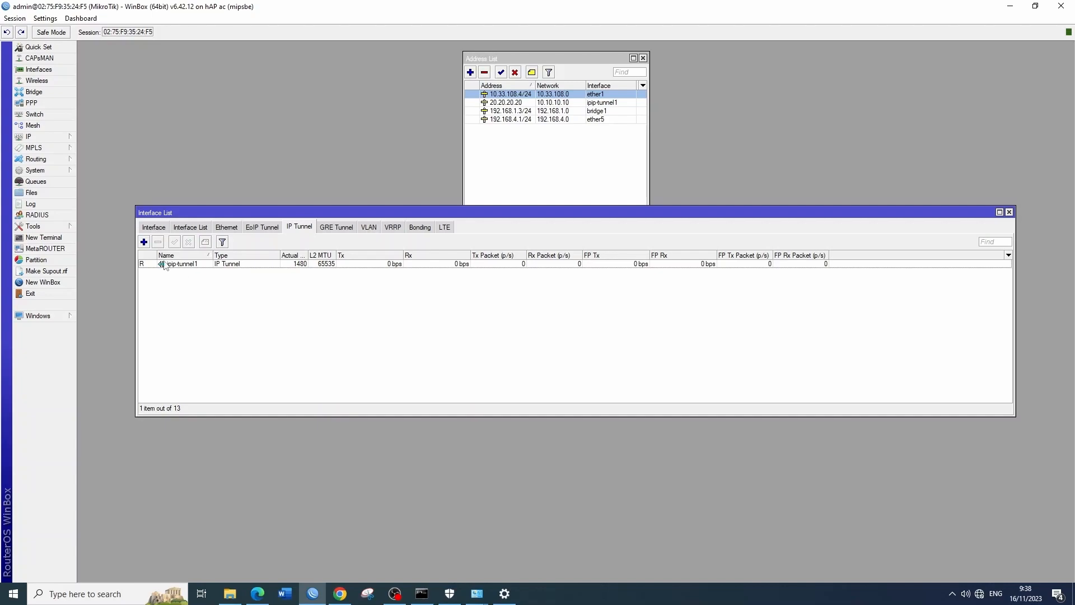
left_click(144, 242)
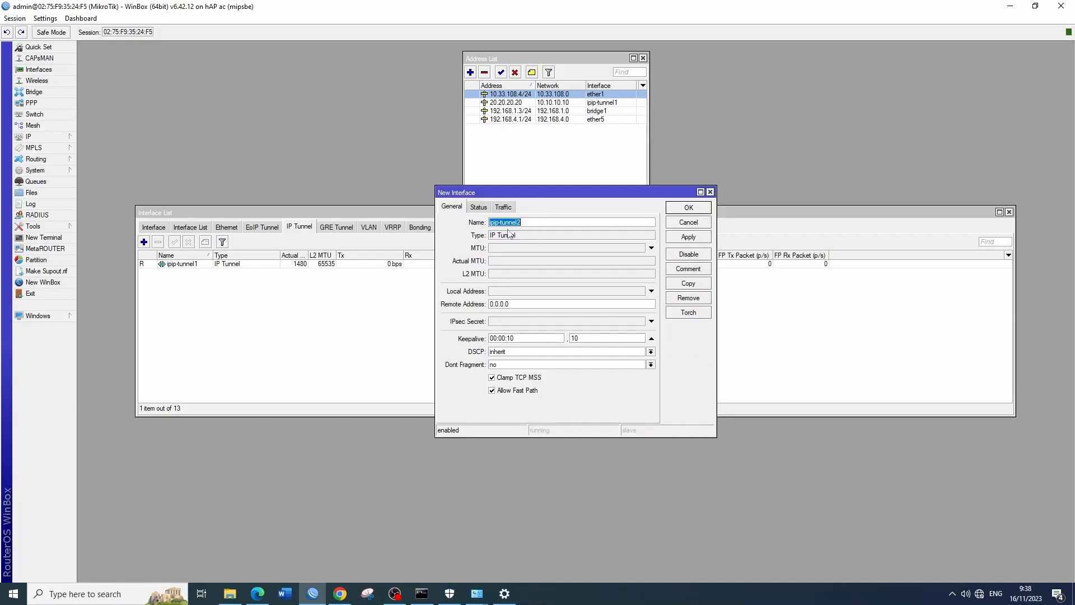
left_click(710, 192)
double_click(254, 266)
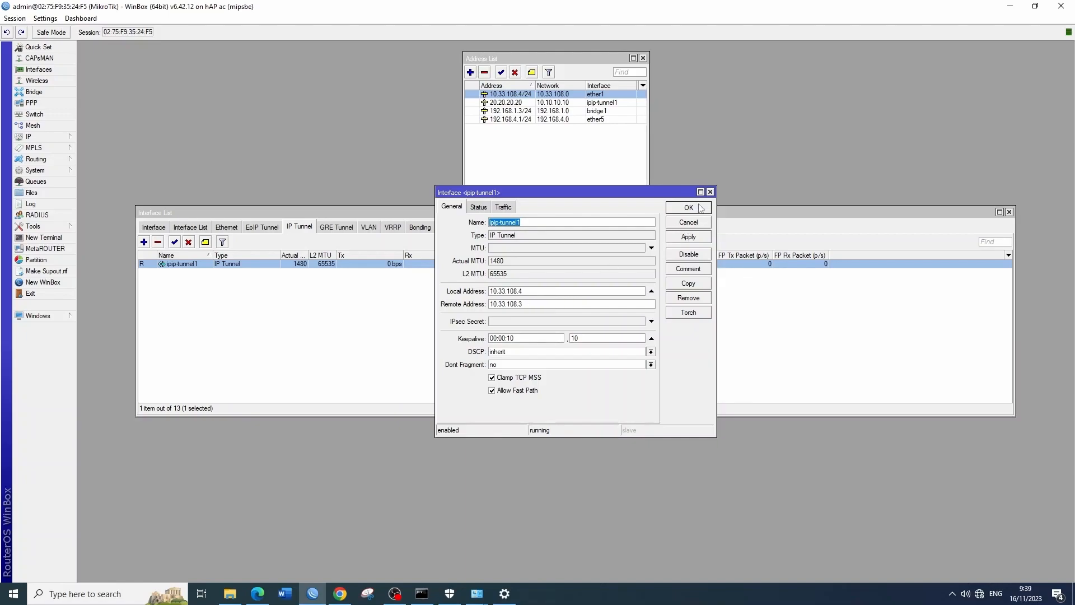
left_click(690, 237)
left_click(701, 208)
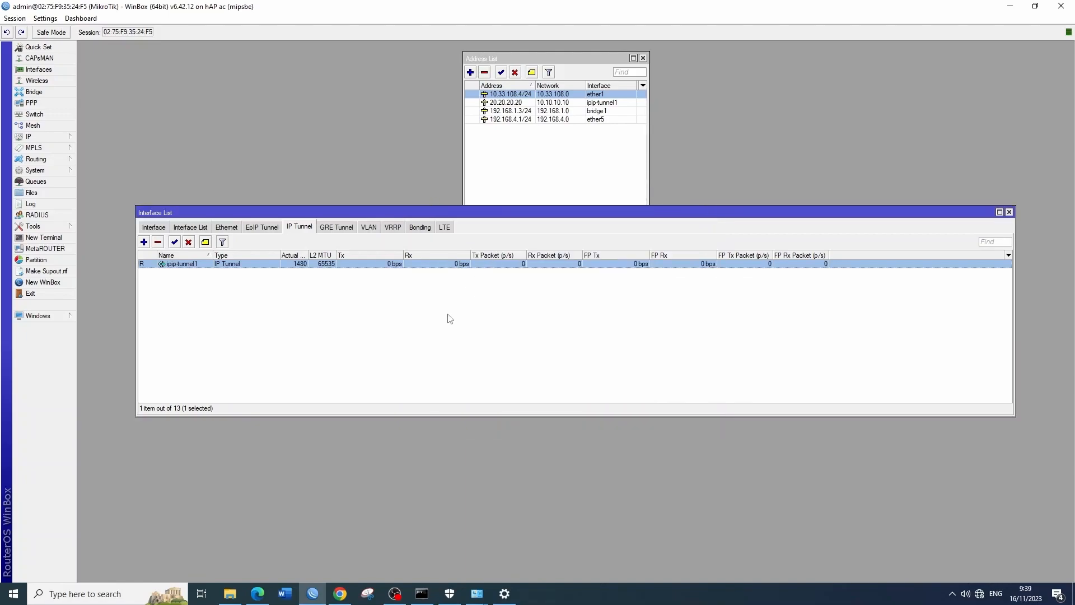
Open the address entry assigned to ipip-tunnel1 to examine its address, network and interface.
left_click(498, 155)
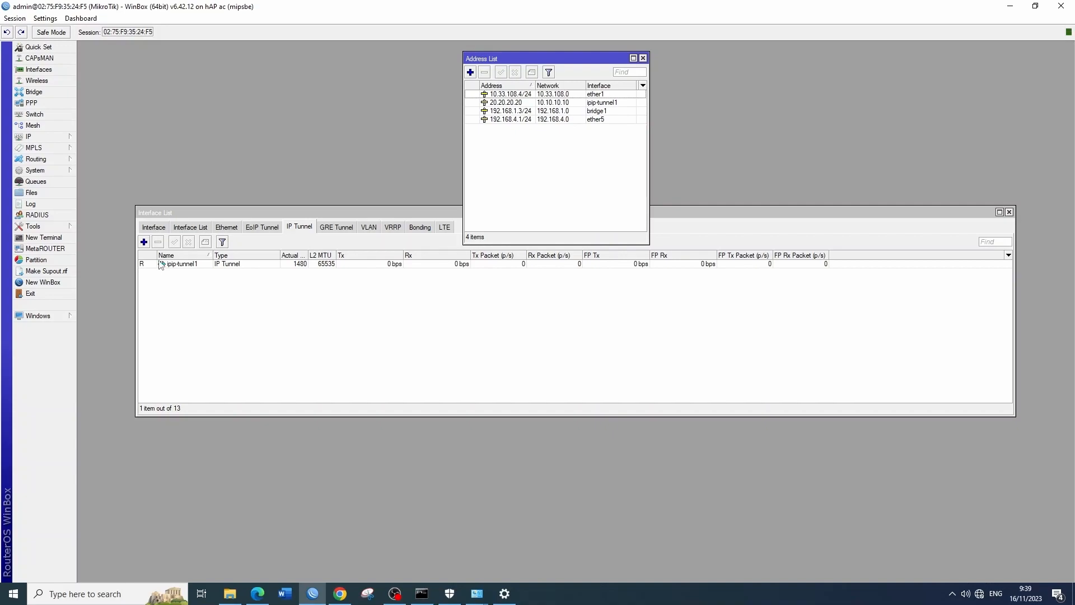
double_click(516, 106)
left_click_drag(533, 148, 400, 142)
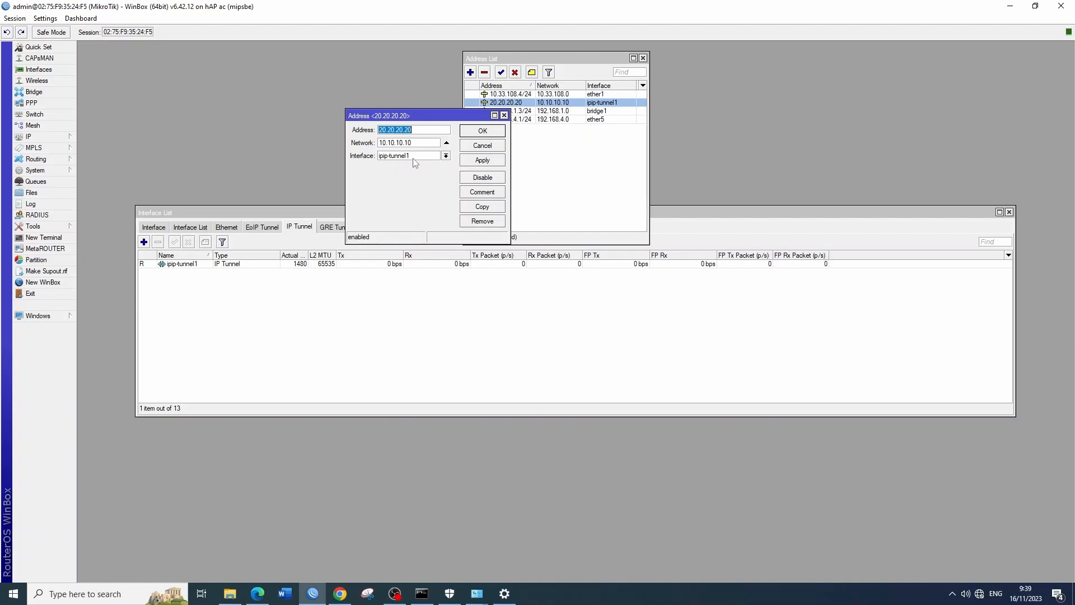
Read the Point to Point Addressing slide in Chrome's tunnel PDF, and close the tunnel address entry back in WinBox.
left_click(340, 594)
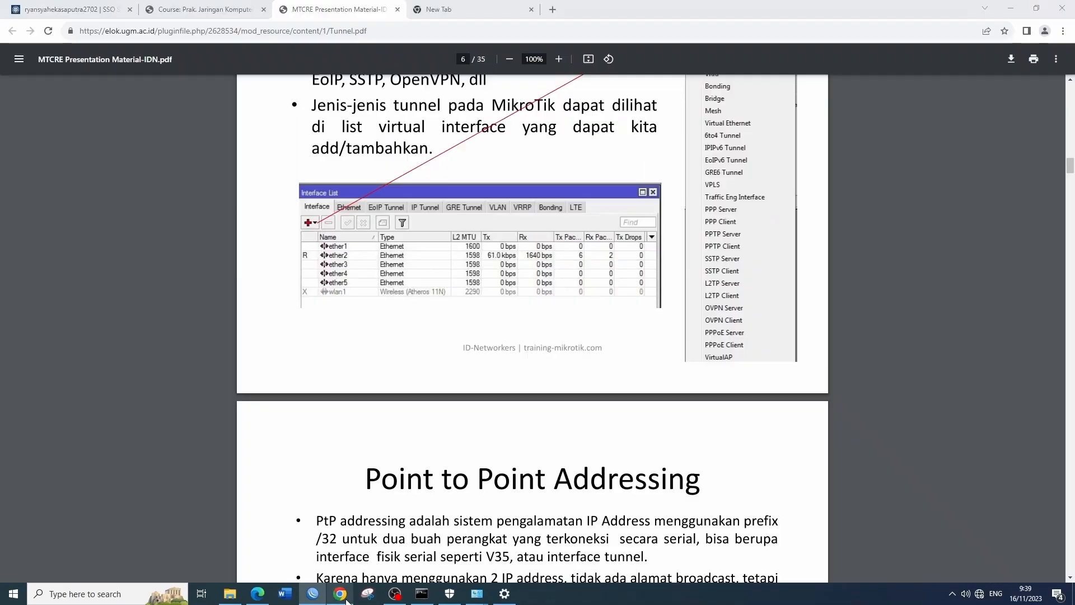
scroll(437, 321, "down", 6)
scroll(437, 321, "up", 2)
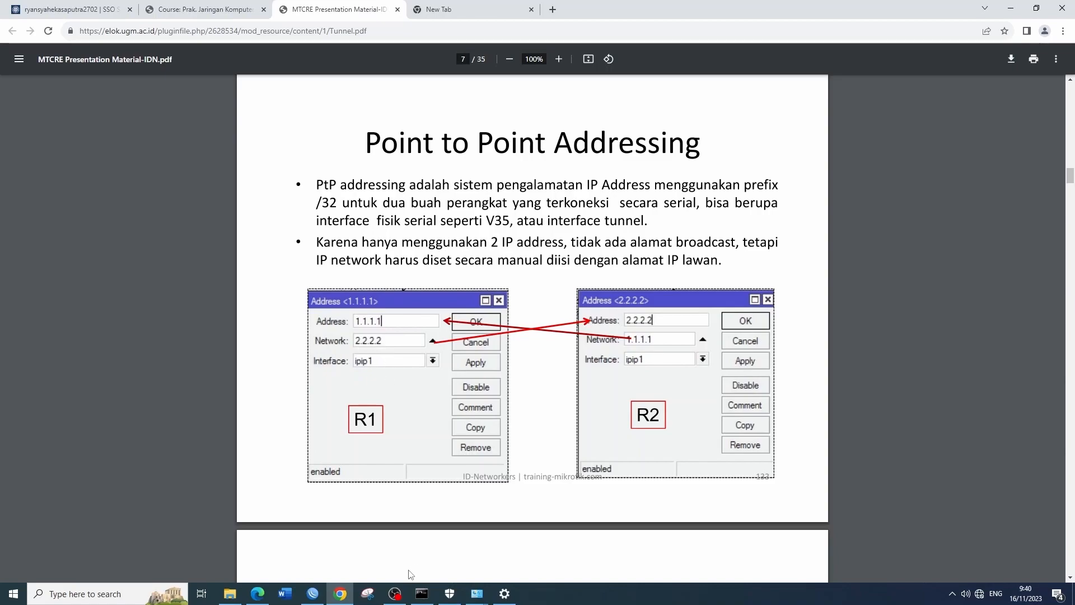
left_click(305, 596)
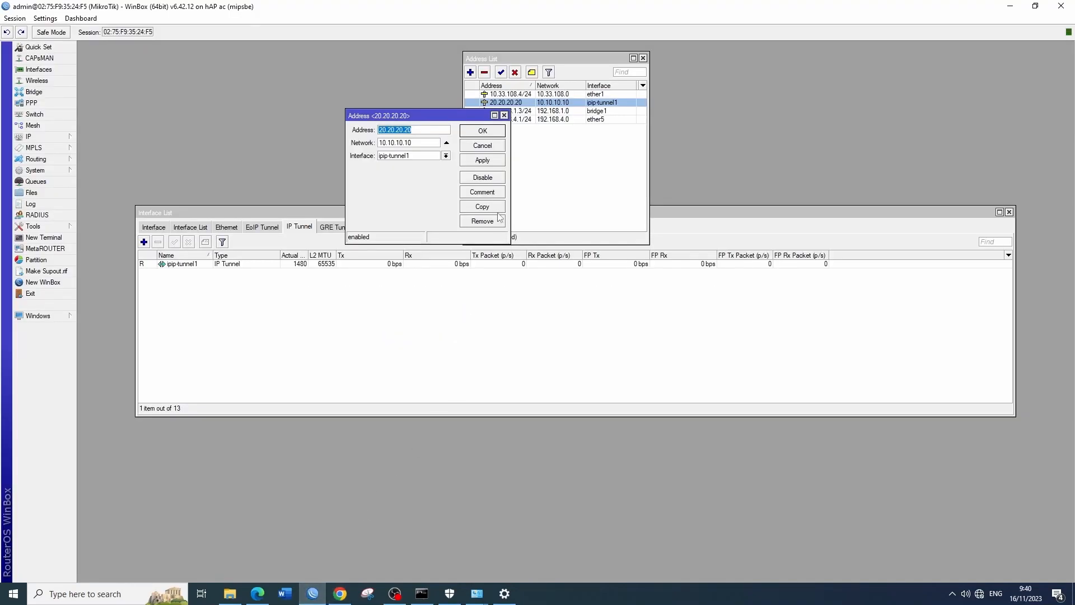
left_click(504, 116)
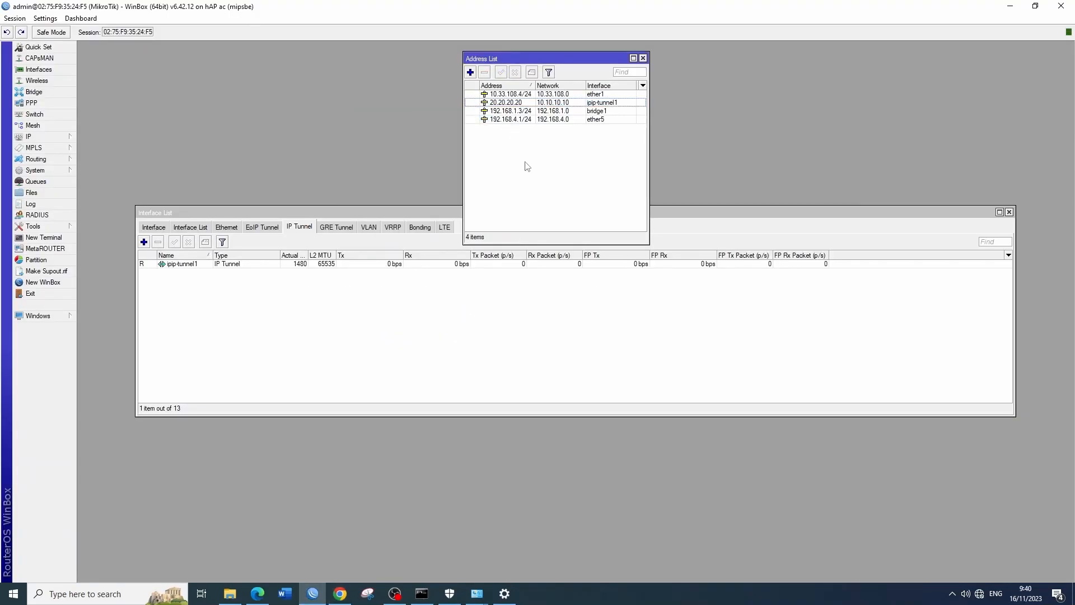
Review and apply the address entry assigned to ether5, check the bridge1 address, and close the address list.
double_click(529, 120)
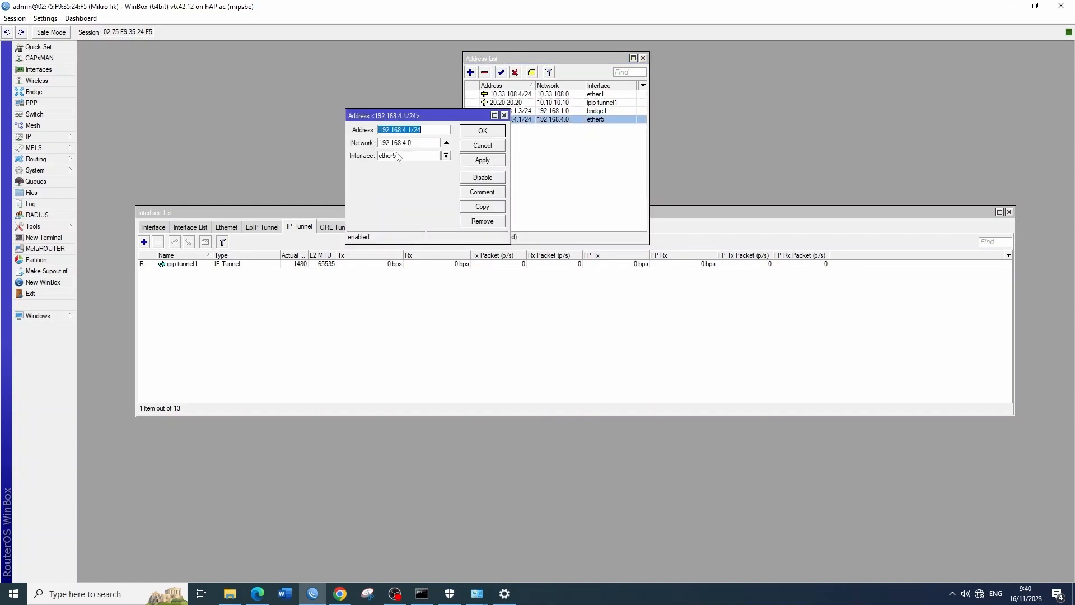
left_click(380, 131)
left_click(488, 161)
left_click(490, 134)
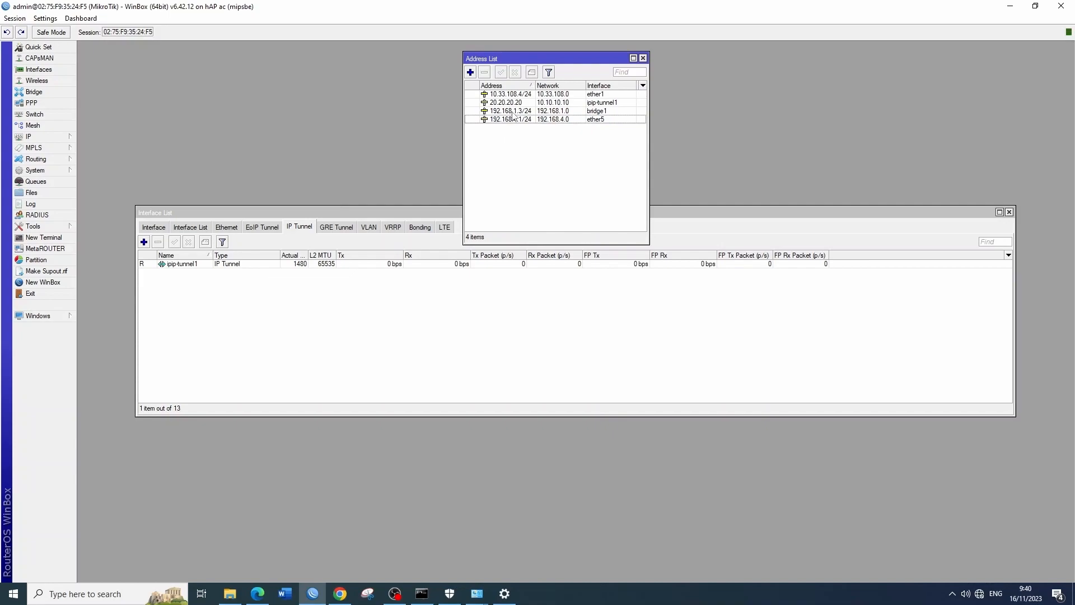
left_click(512, 111)
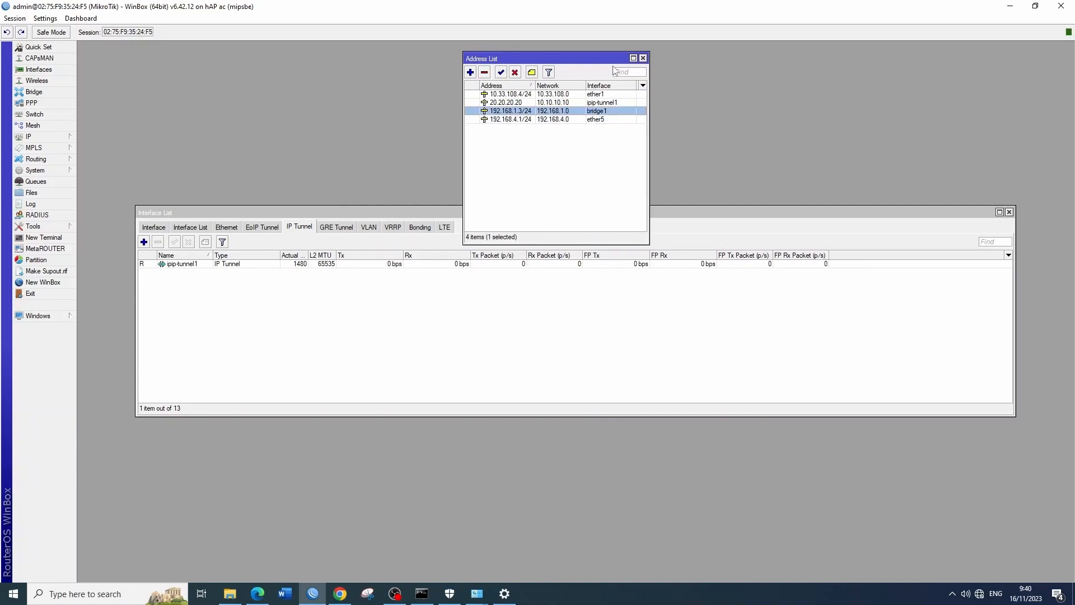
left_click(645, 58)
Open the router's DNS settings, examine the configured servers, and close them.
left_click(44, 140)
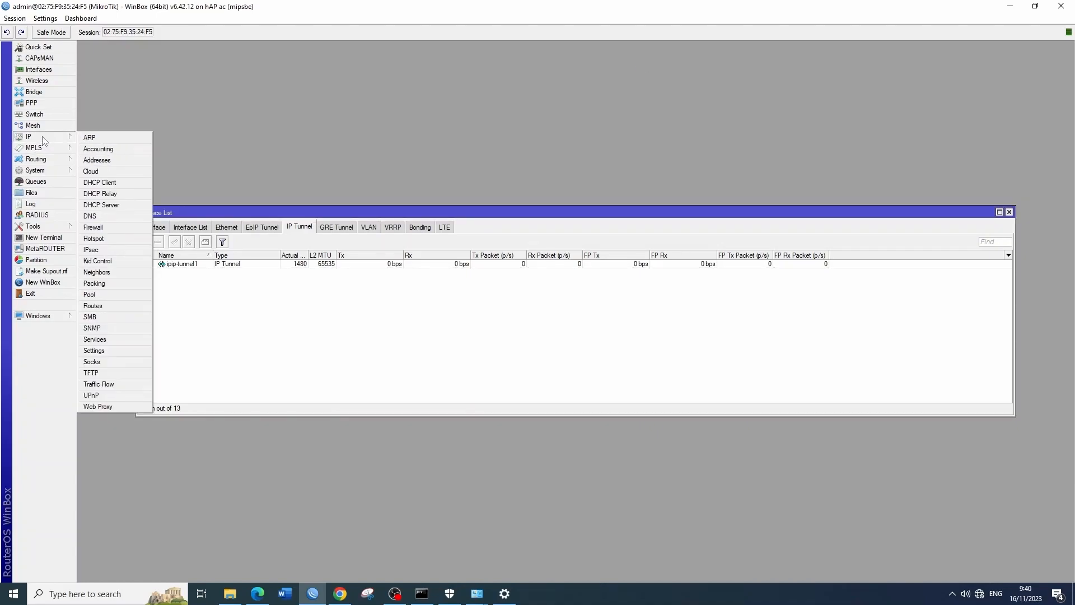
left_click(111, 218)
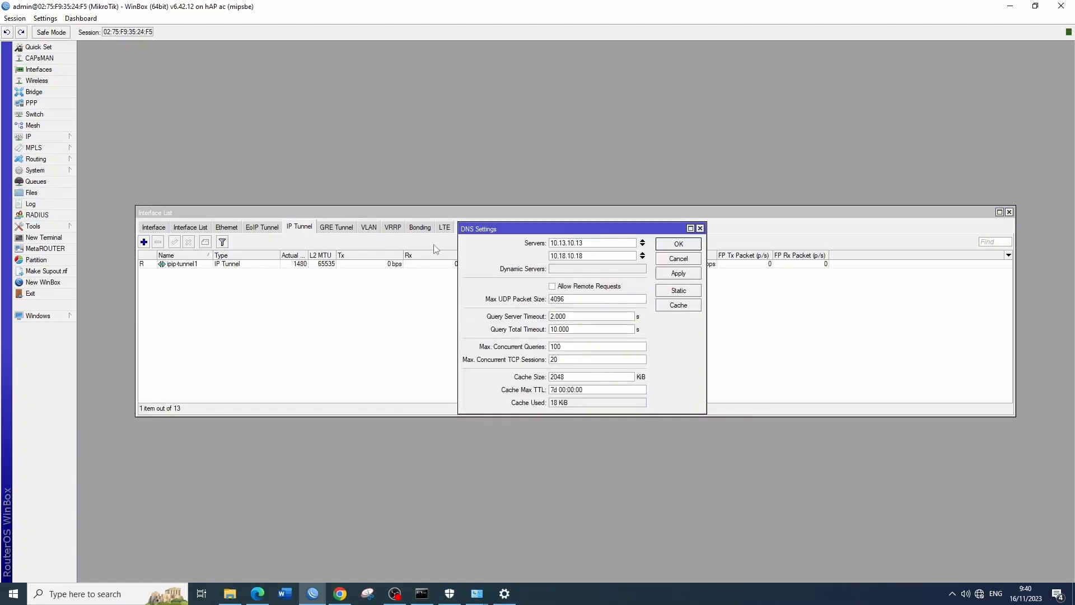
left_click_drag(504, 231, 181, 58)
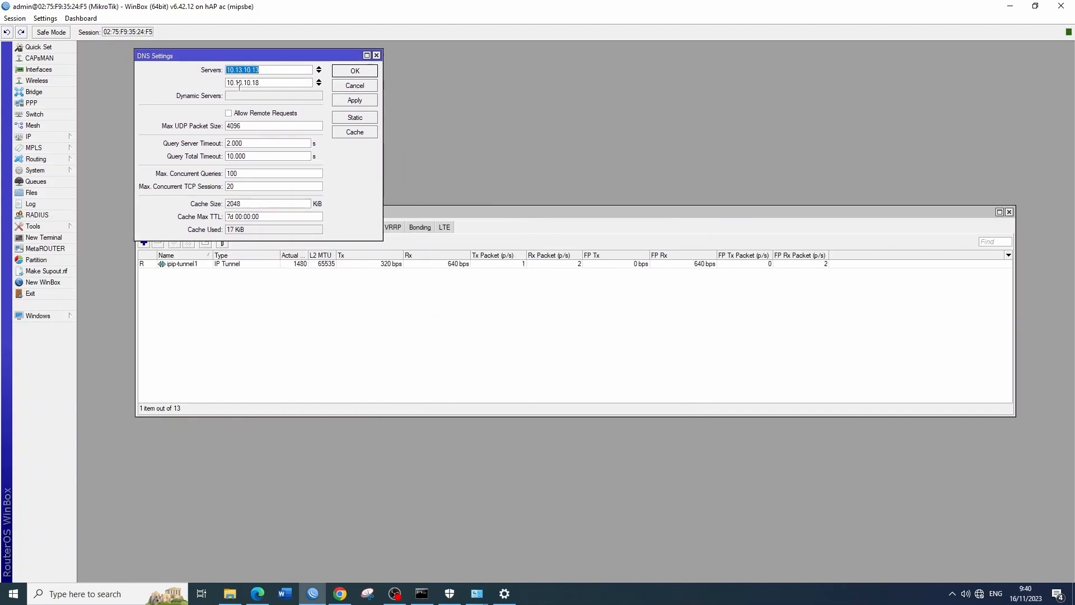
left_click(377, 56)
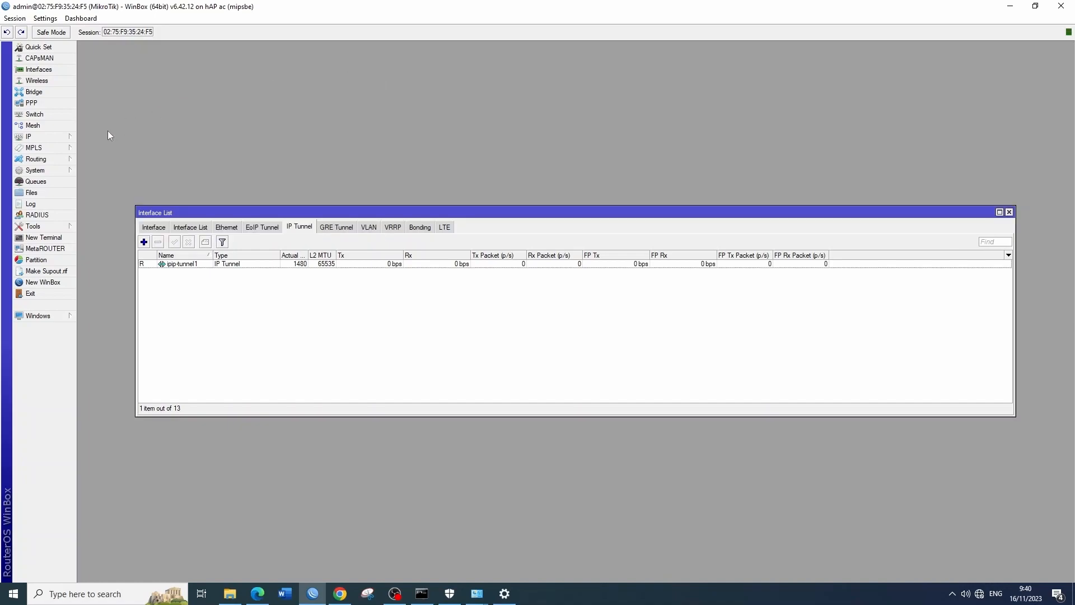
Open the IP route list, examine the default route's gateway settings, and close the route windows.
left_click(50, 137)
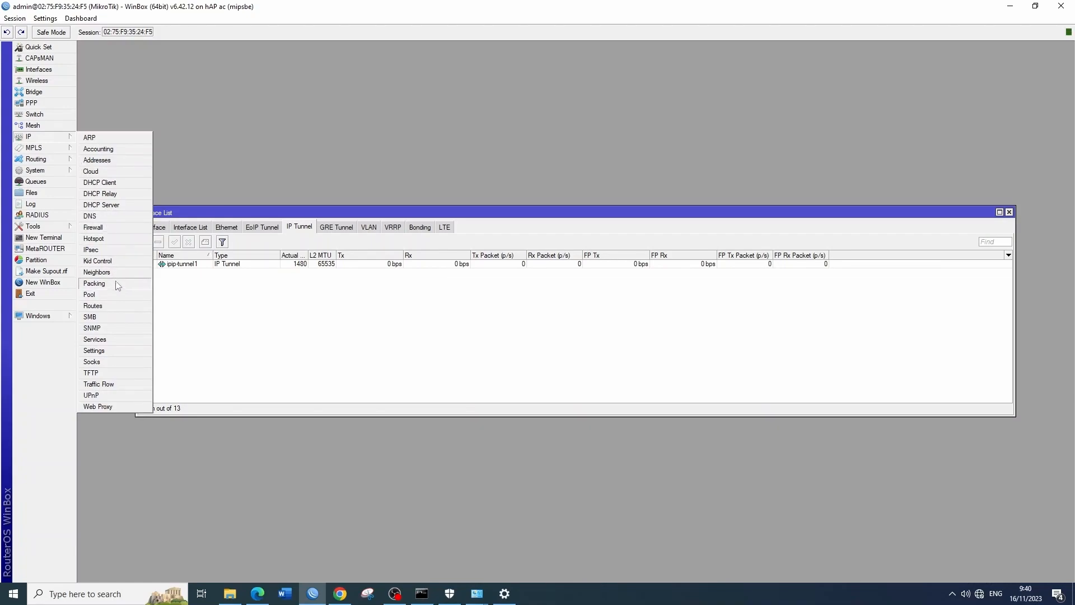
left_click(112, 306)
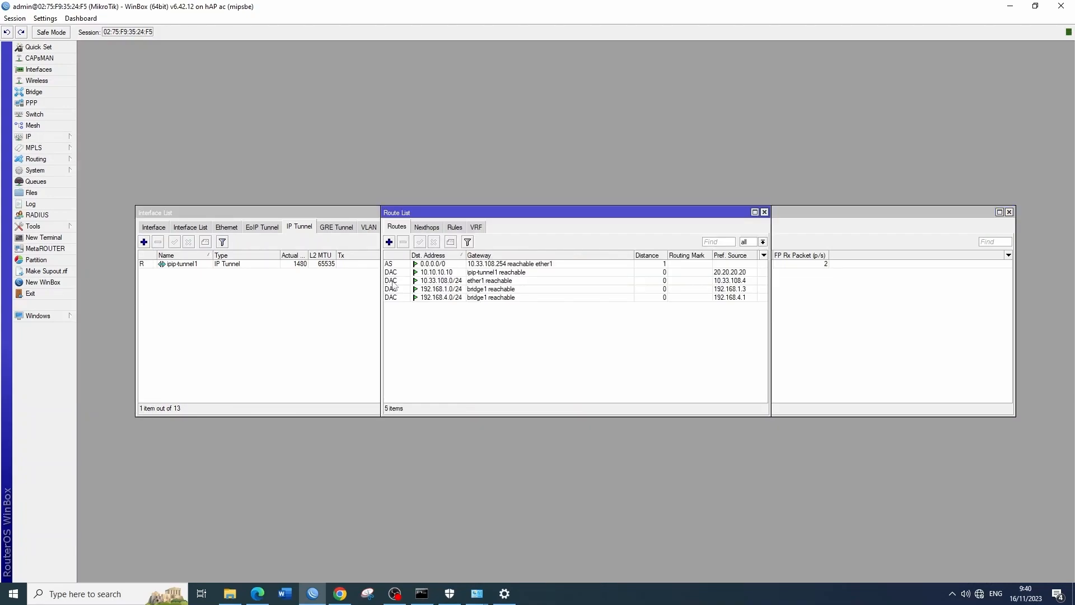
double_click(488, 265)
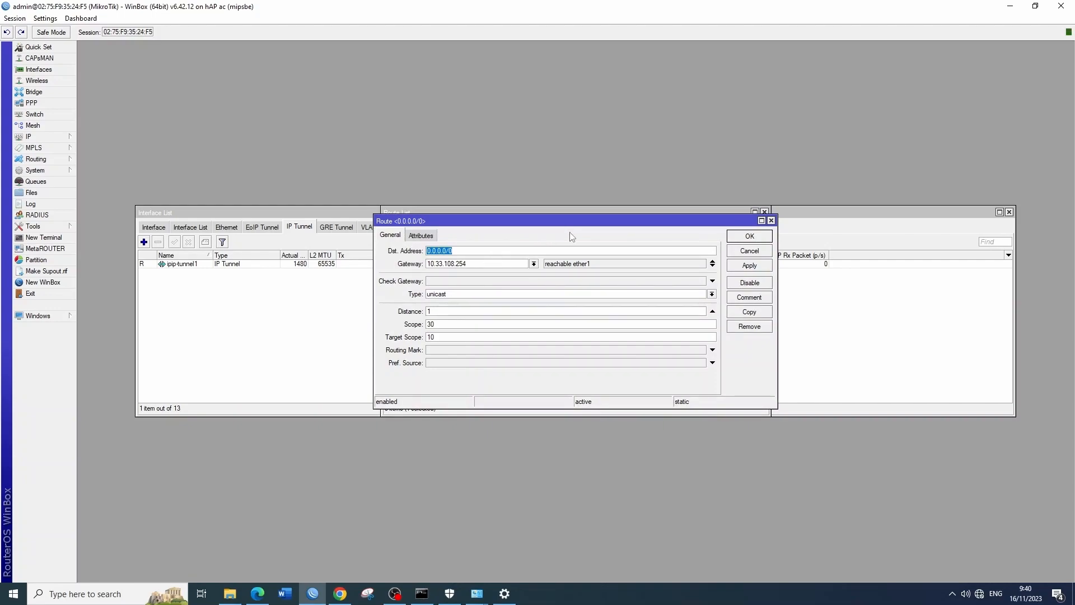
left_click(772, 221)
left_click(764, 212)
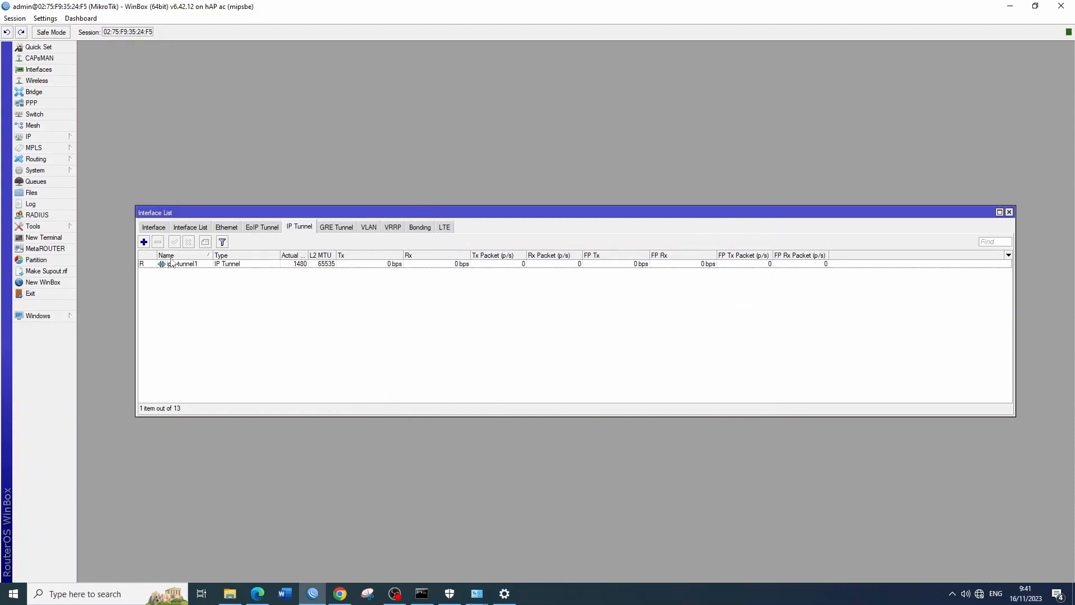
Ping 10.10.10.10 from a new router terminal to test the tunnel, stopping the ping after a few replies.
left_click(56, 238)
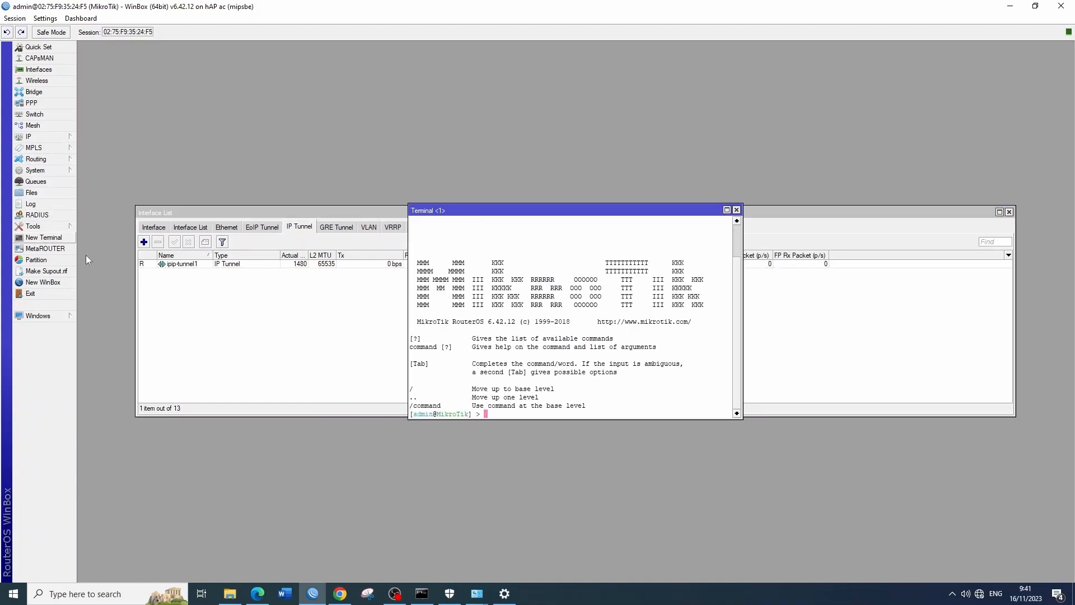
type("ping 10.10.10.10")
key("Return")
key("ctrl+c")
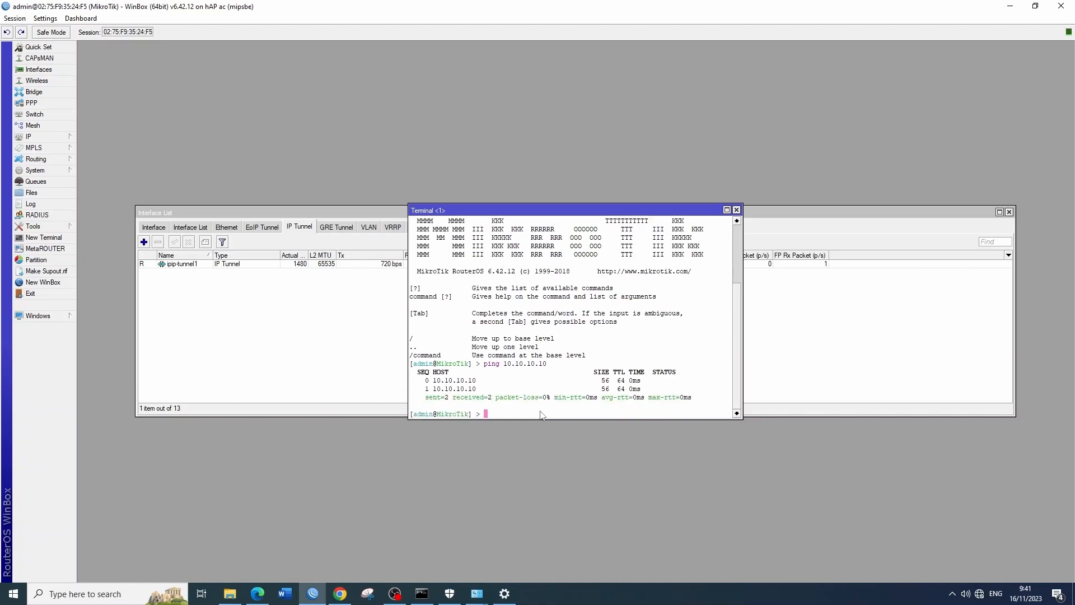
Rearrange the interface list, terminal and firewall windows so the firewall's NAT rules are fully in view.
left_click(356, 329)
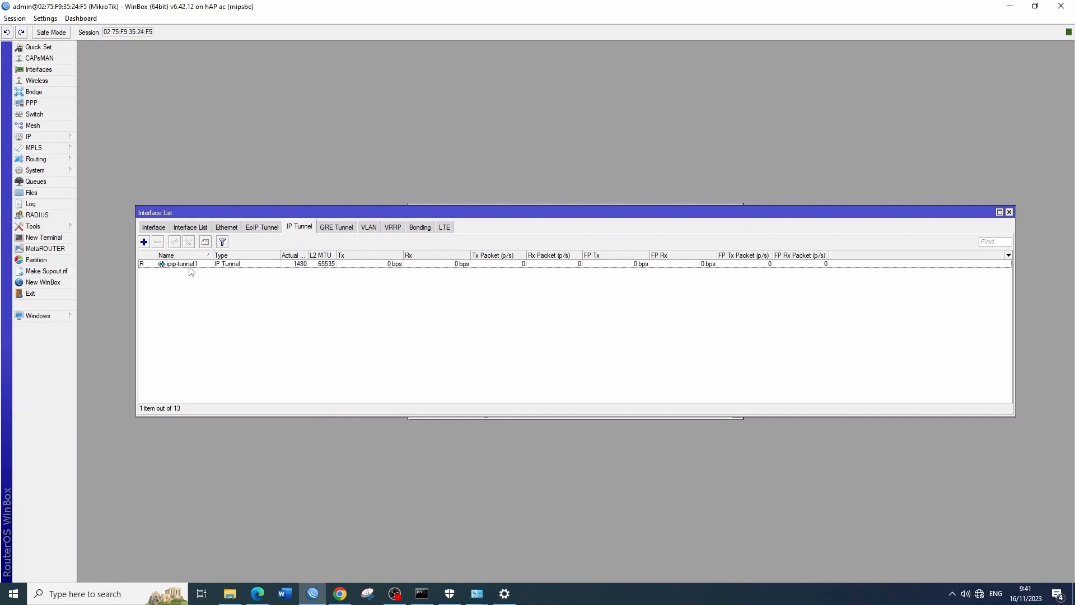
left_click_drag(374, 215, 385, 309)
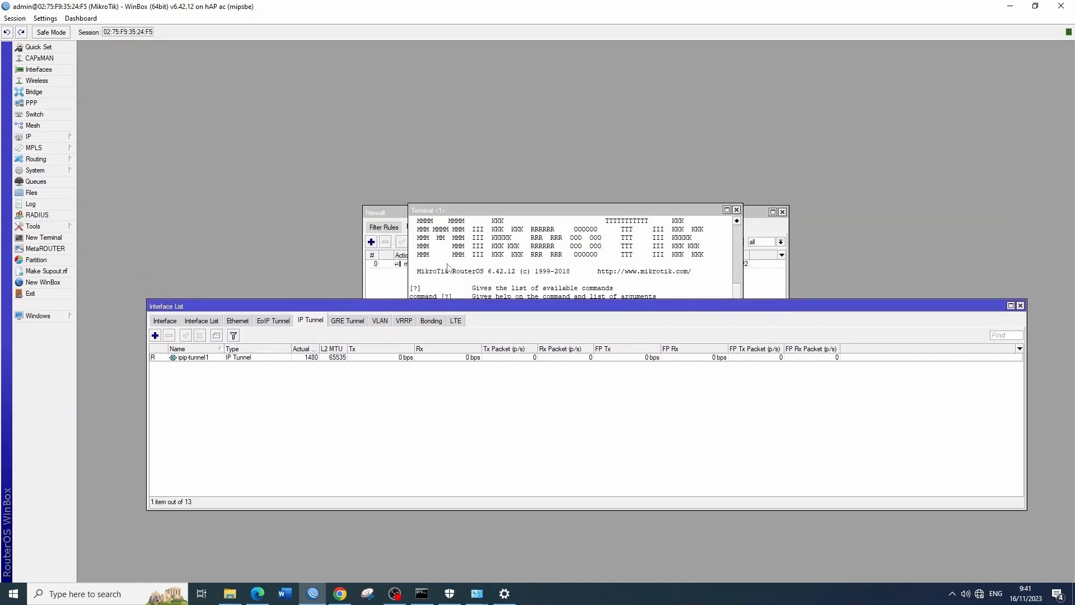
left_click(511, 220)
left_click_drag(497, 216, 559, 311)
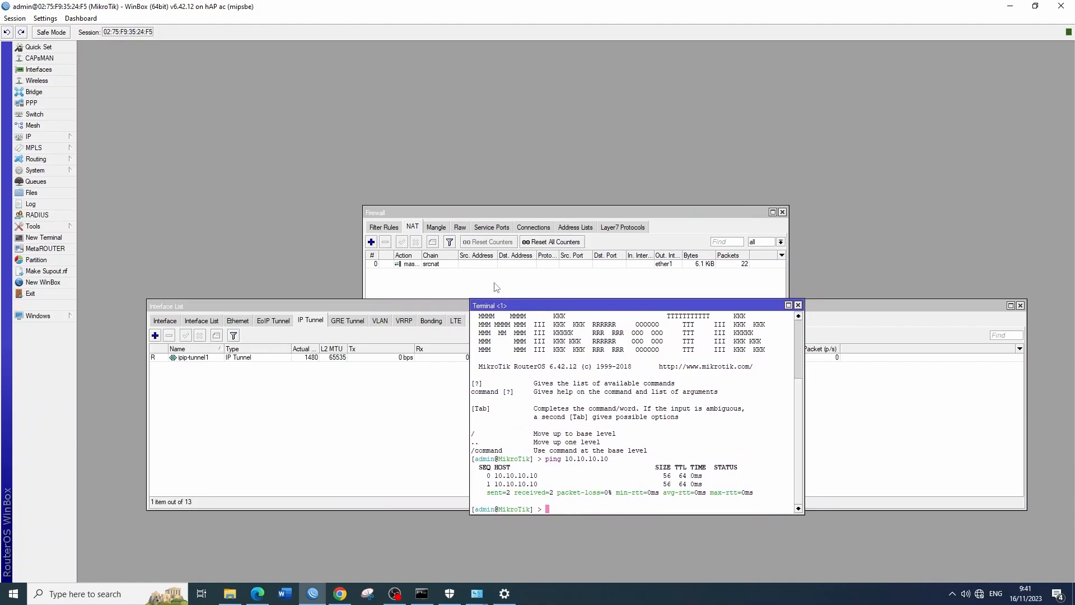
left_click(485, 211)
left_click_drag(475, 217, 215, 82)
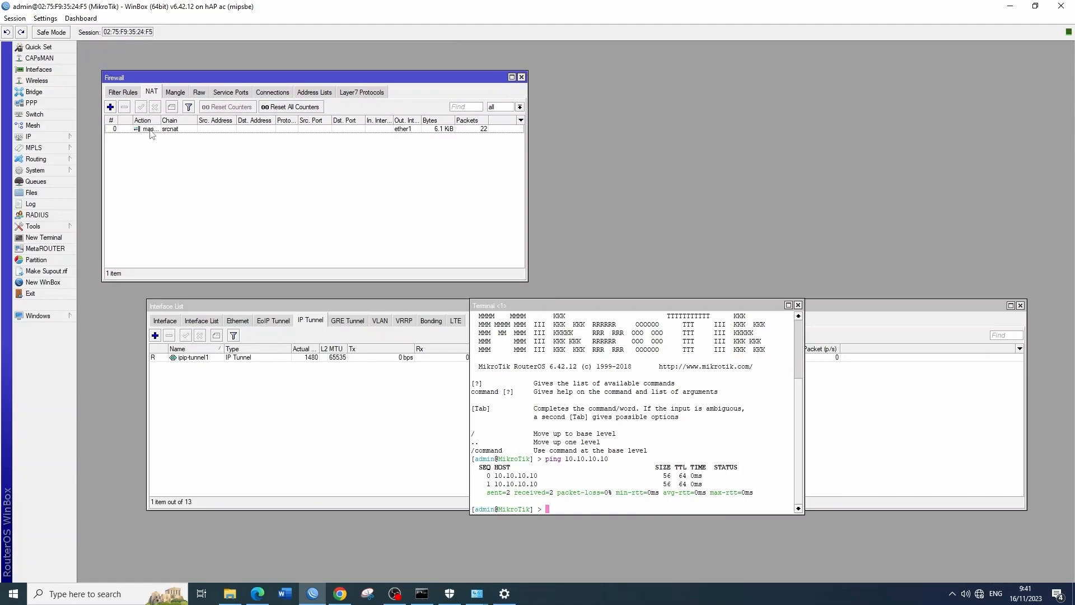
Inspect the srcnat rule's outgoing interface and action, close the rule, and move the terminal window clear.
double_click(195, 128)
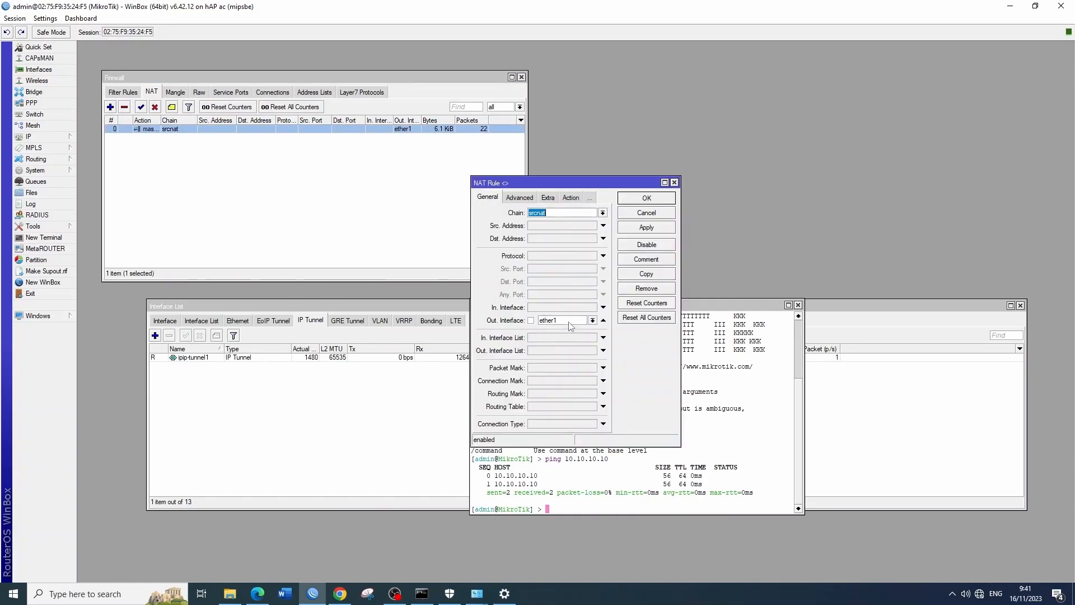
left_click(573, 199)
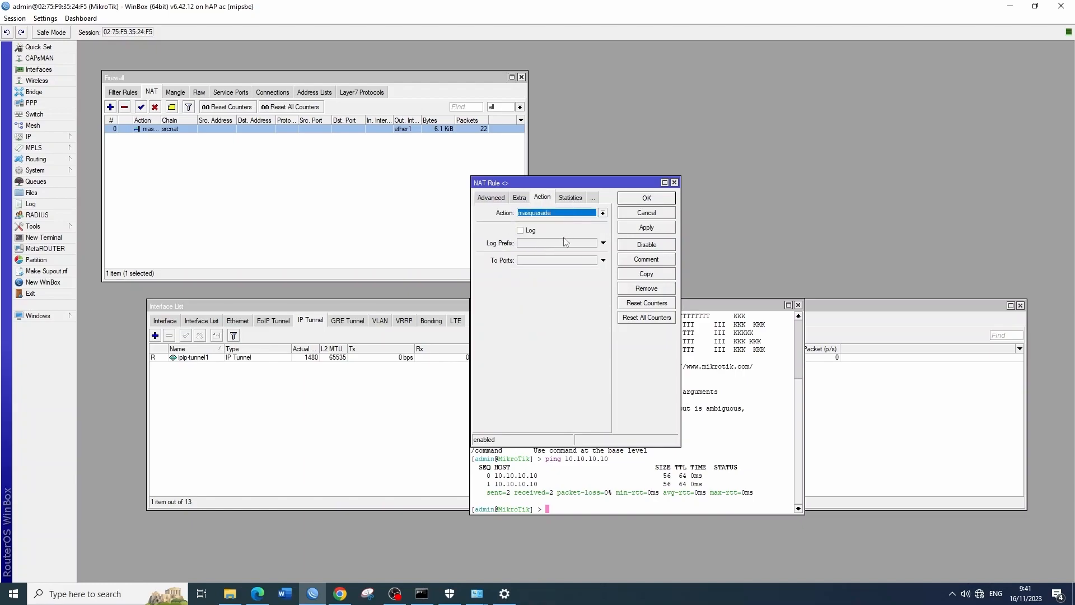
left_click(674, 183)
left_click_drag(618, 305, 411, 149)
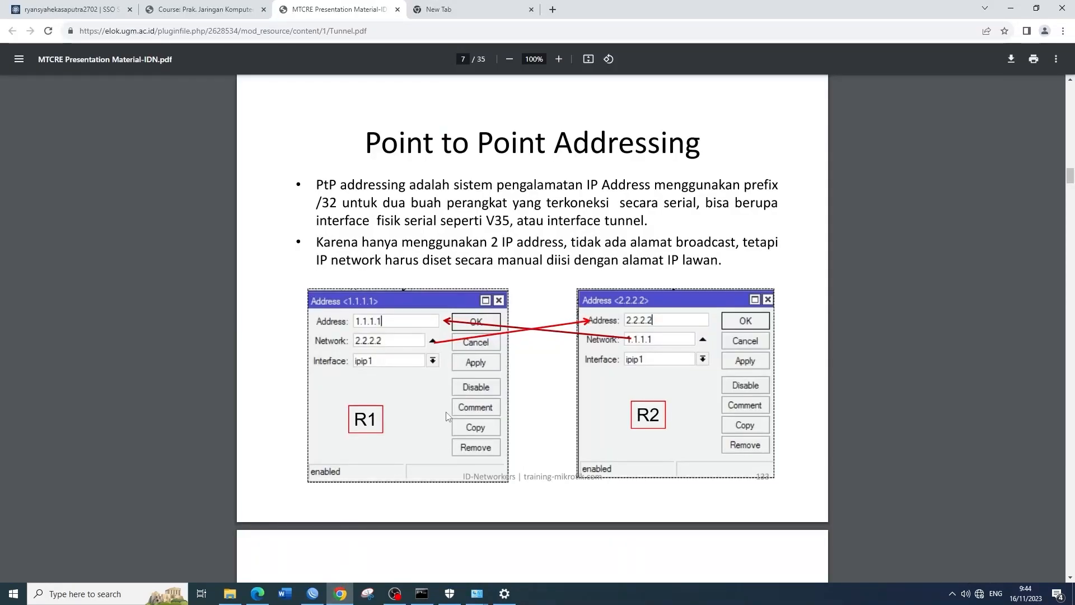
Switch to the tunnel PDF in Chrome and read the Point to Point Addressing and EoIP Tunnel slides.
scroll(522, 315, "down", 4)
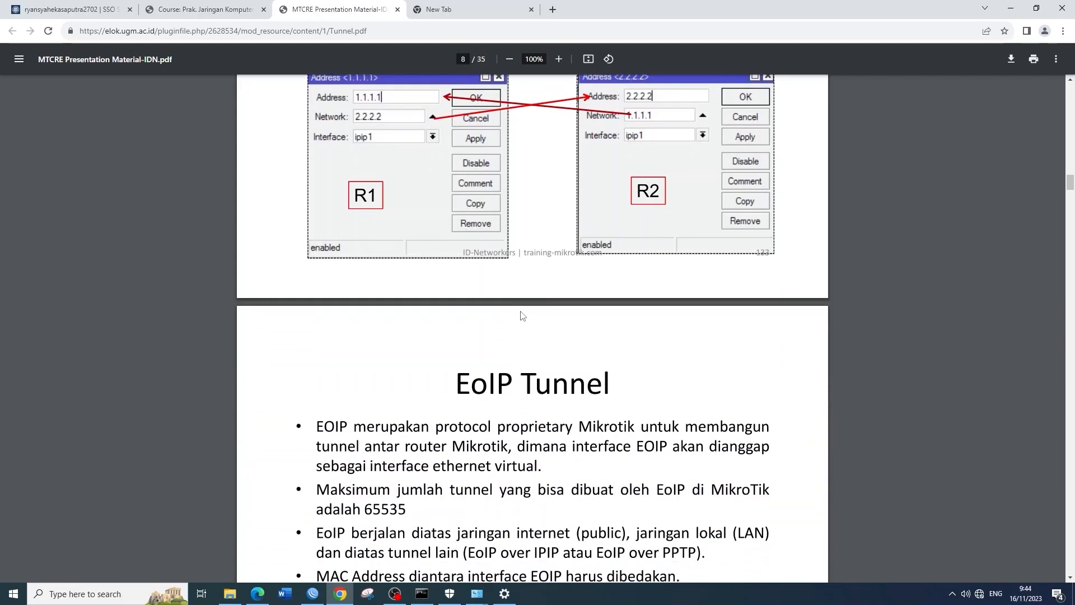
scroll(522, 315, "up", 5)
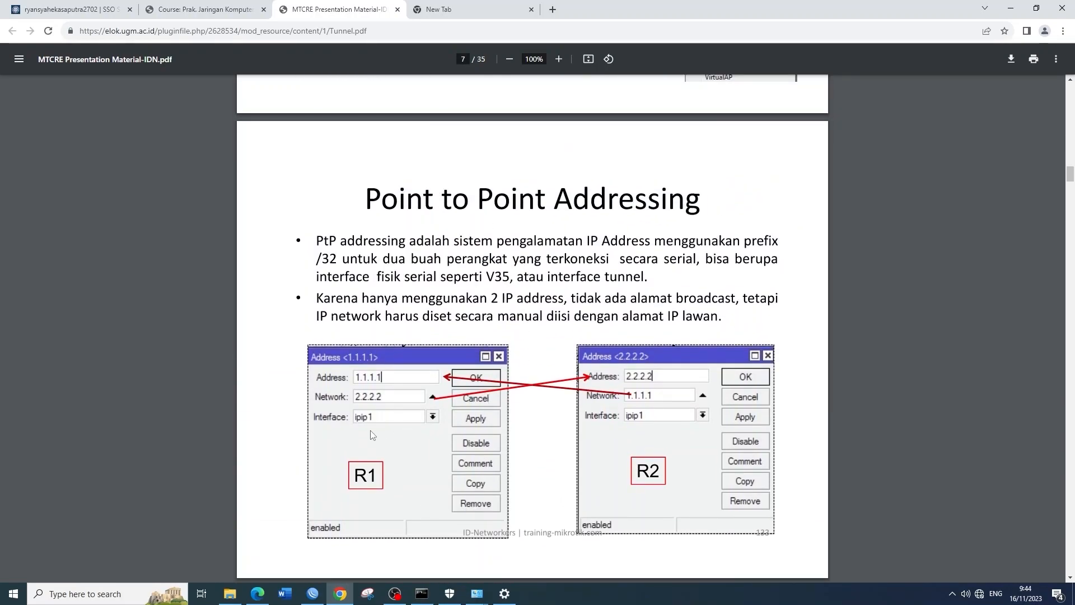
scroll(389, 427, "down", 2)
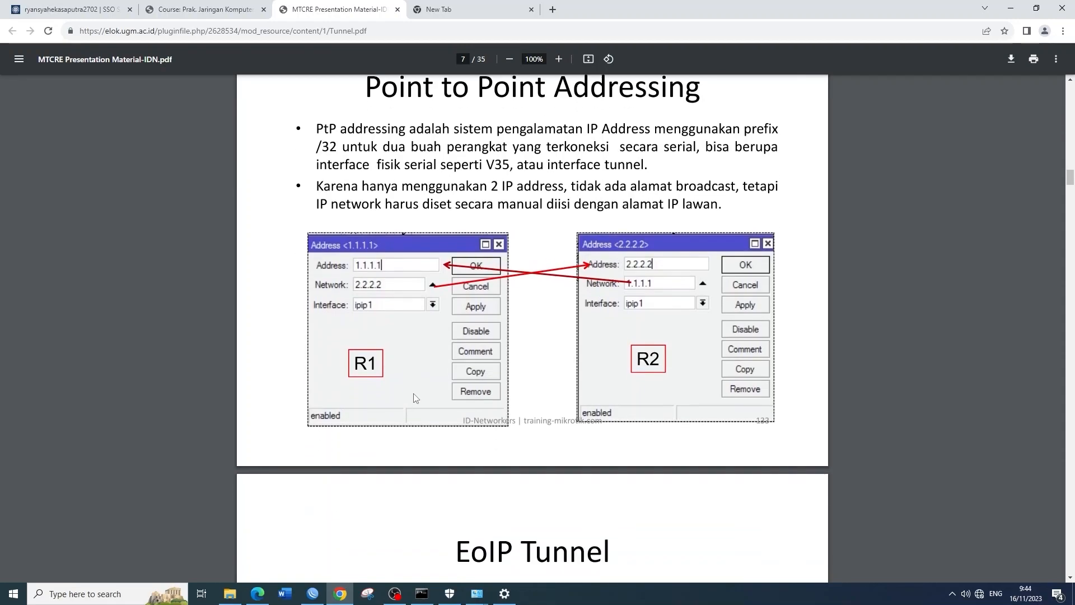
scroll(416, 398, "down", 4)
scroll(452, 379, "down", 2)
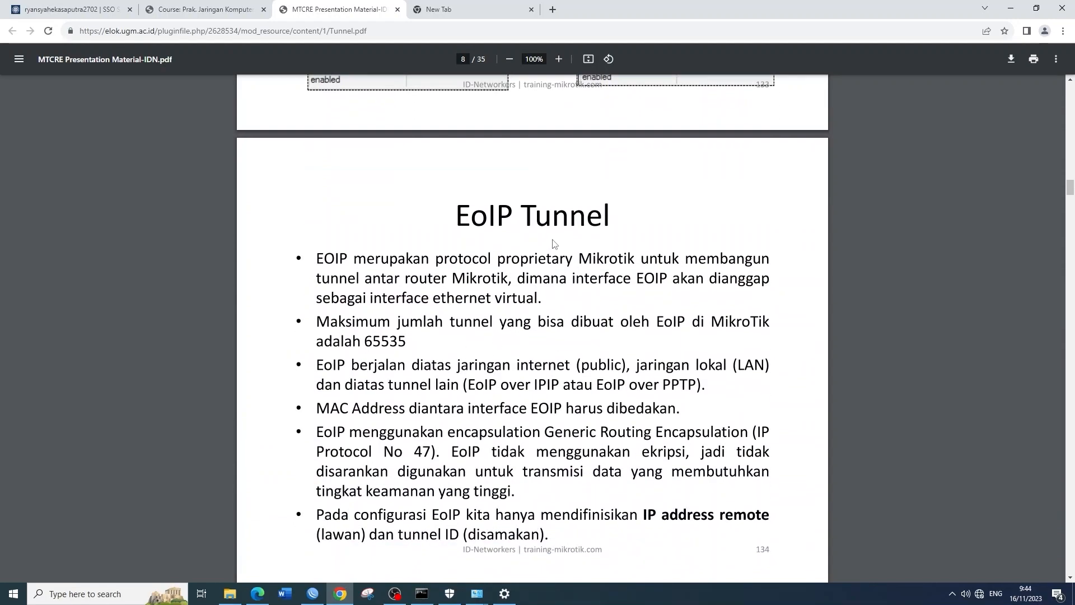
scroll(553, 278, "down", 1)
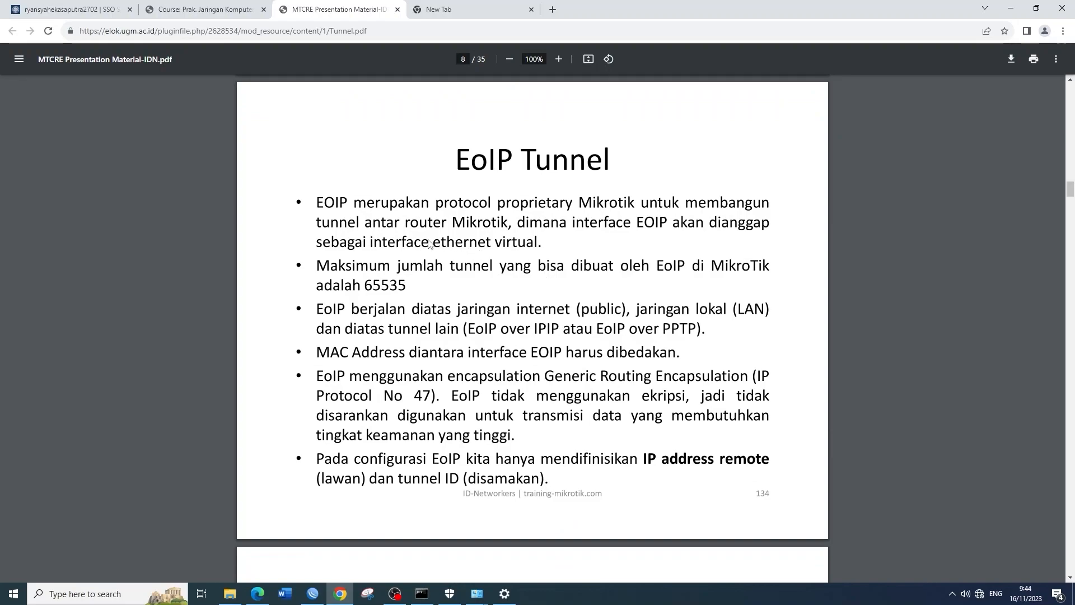
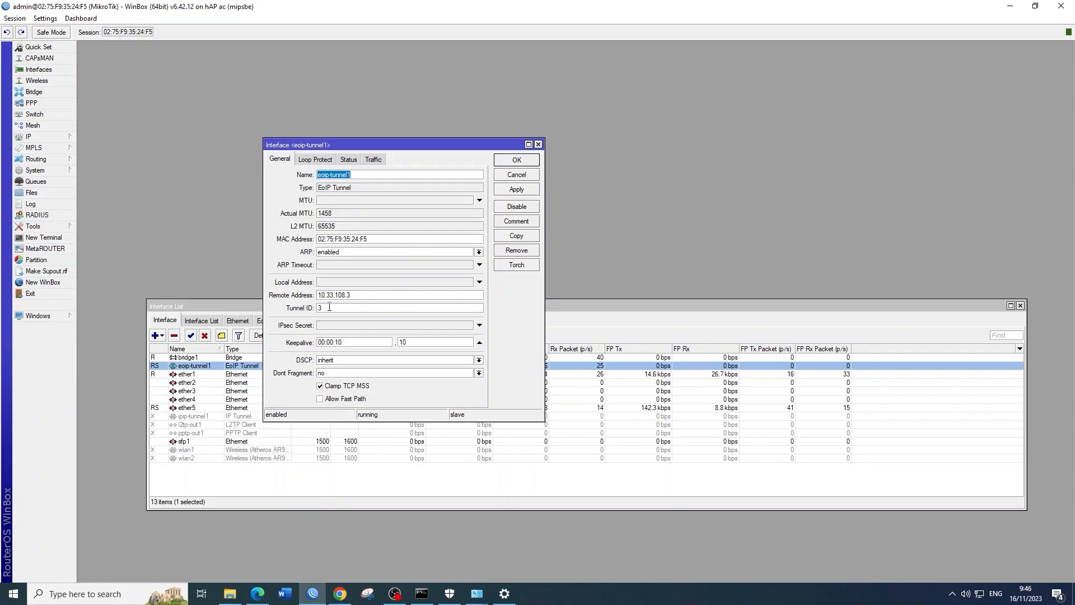
Apply and confirm the eoip-tunnel1 interface settings, and list only the EoIP tunnels.
left_click(515, 191)
left_click(525, 163)
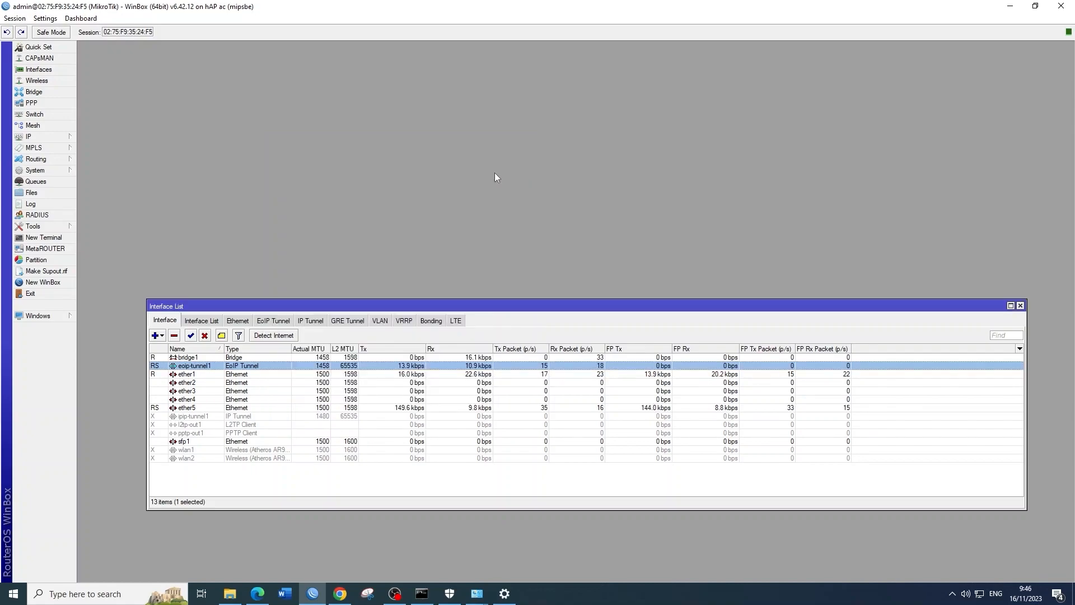
left_click(279, 321)
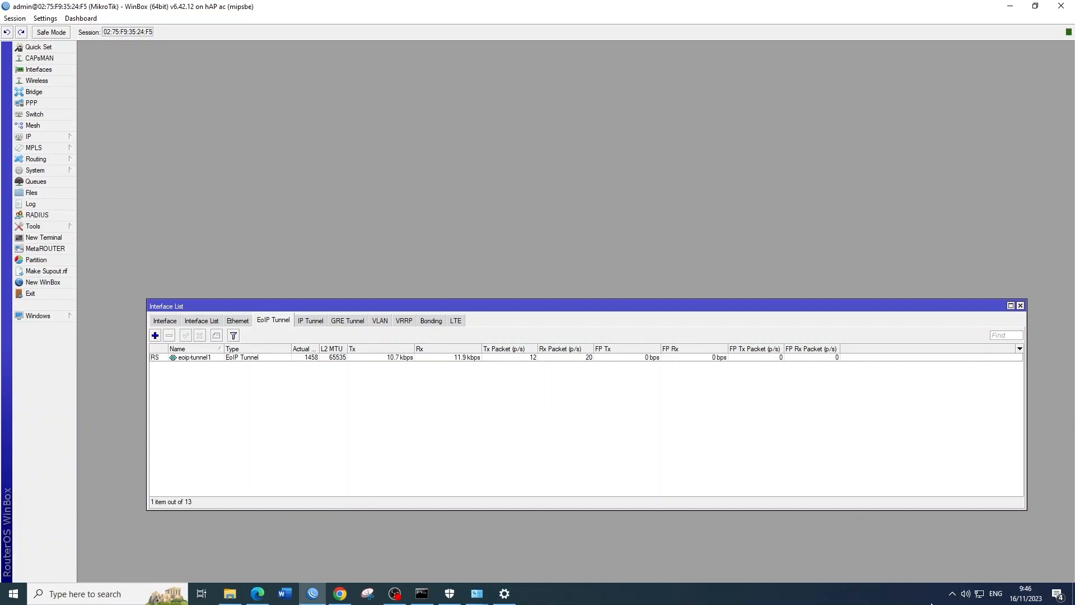
Examine the IPv4 properties of the Ethernet 2 adapter in Windows Network Connections and return to WinBox.
left_click(485, 586)
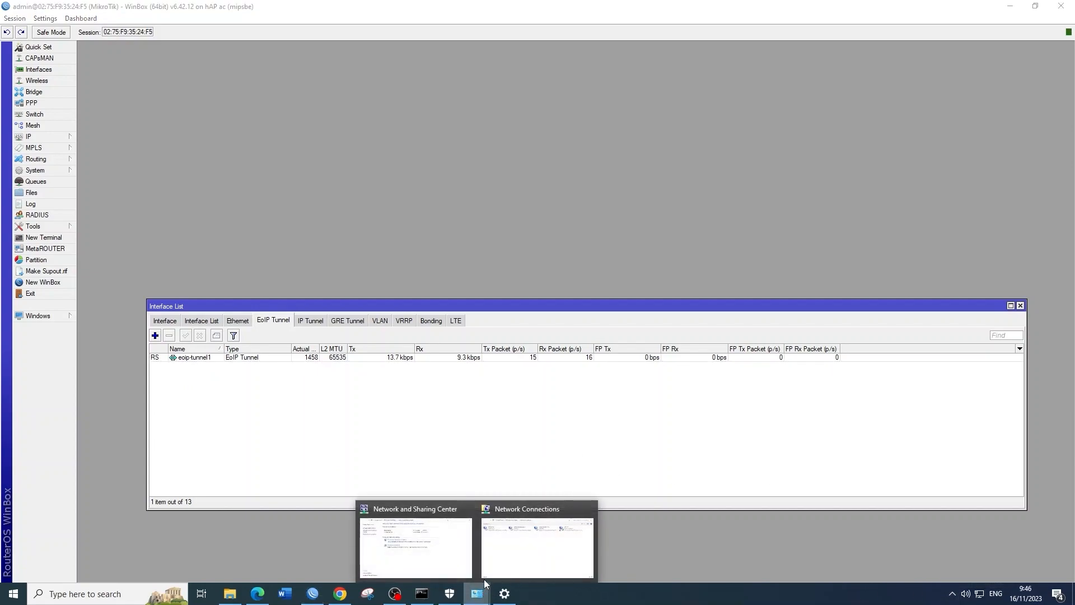
left_click(541, 551)
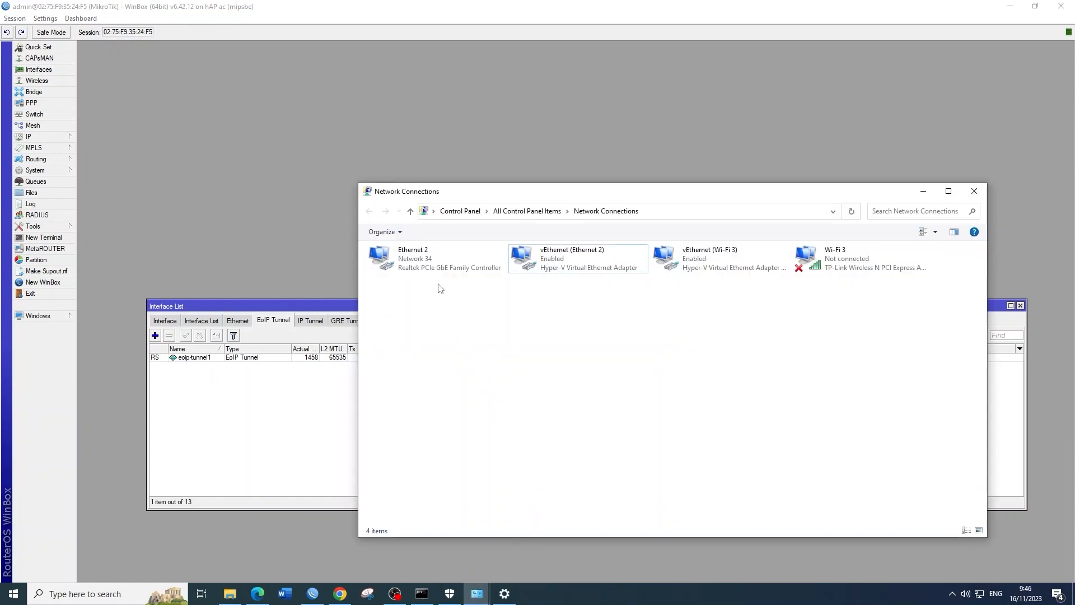
right_click(436, 263)
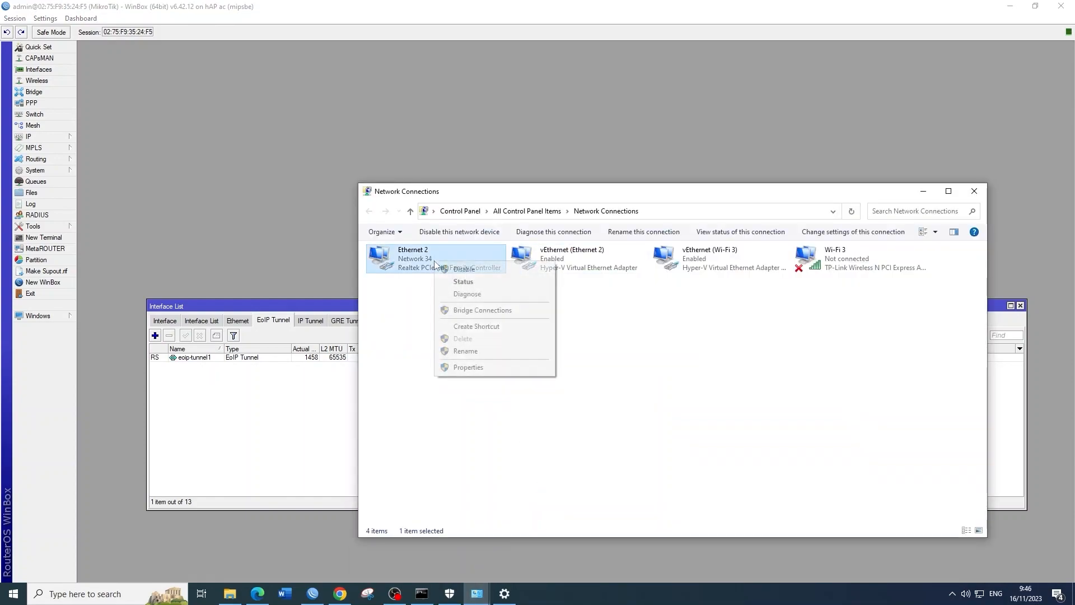
left_click(485, 371)
left_click(454, 391)
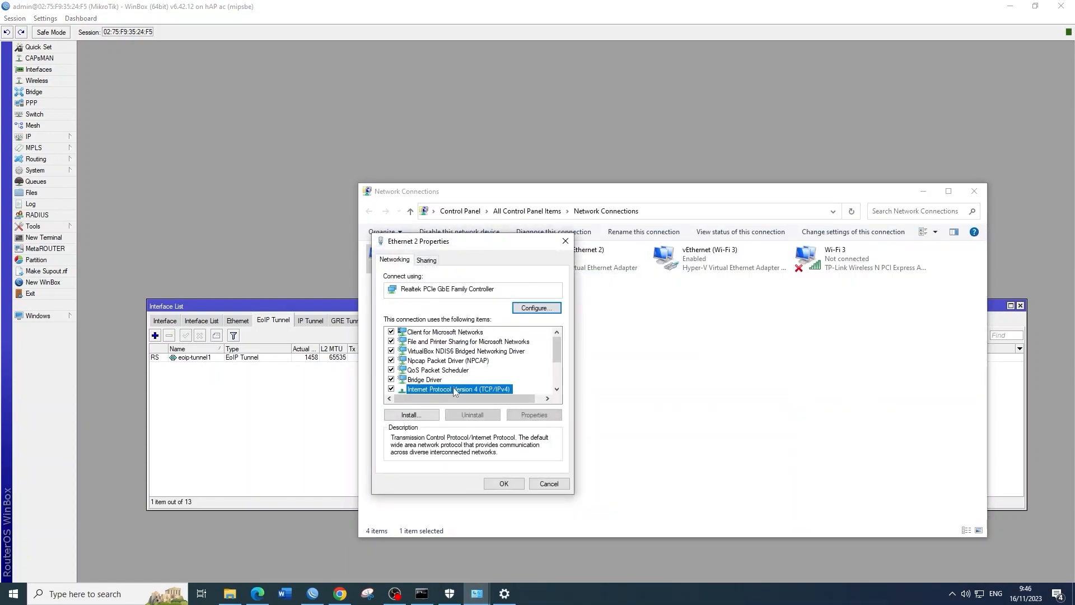
double_click(454, 390)
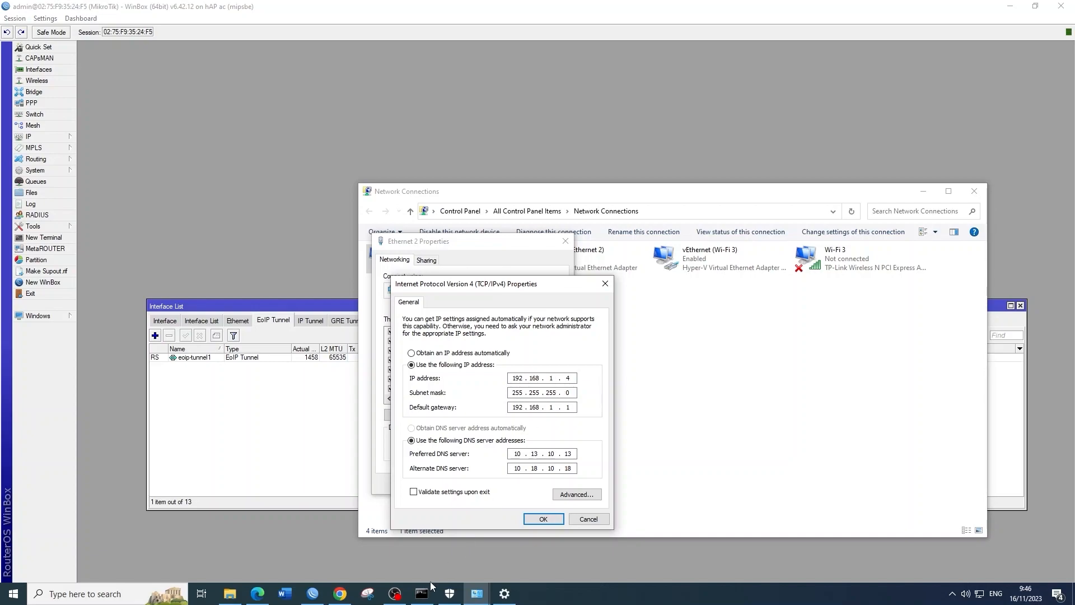
left_click(313, 592)
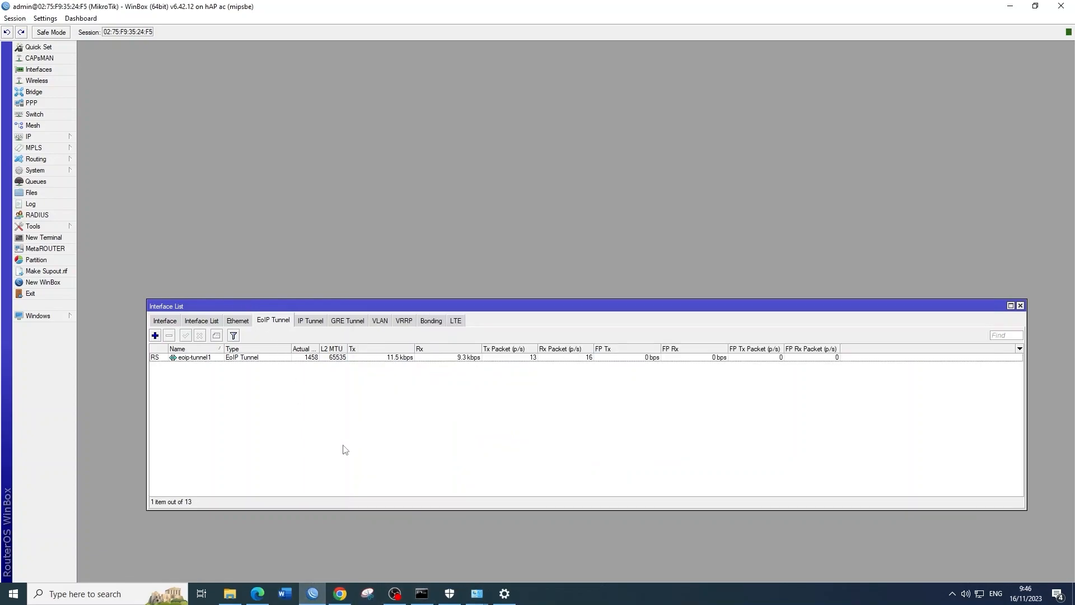
Look at the blank new-bridge form without creating a bridge, examine the existing bridge port assignments, and close the bridge window.
left_click(47, 96)
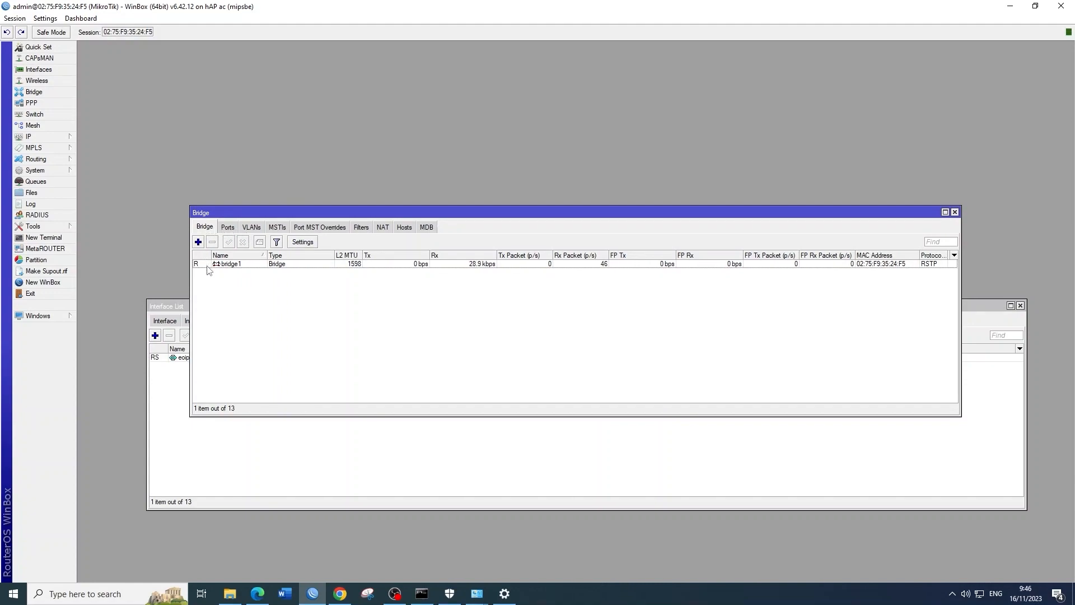
left_click(198, 242)
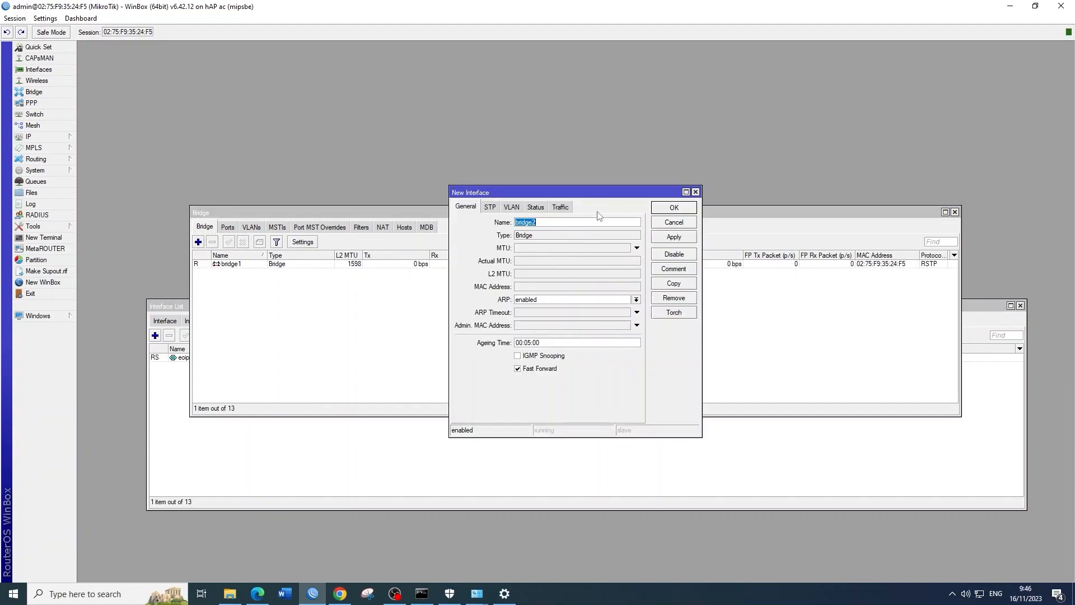
left_click(696, 191)
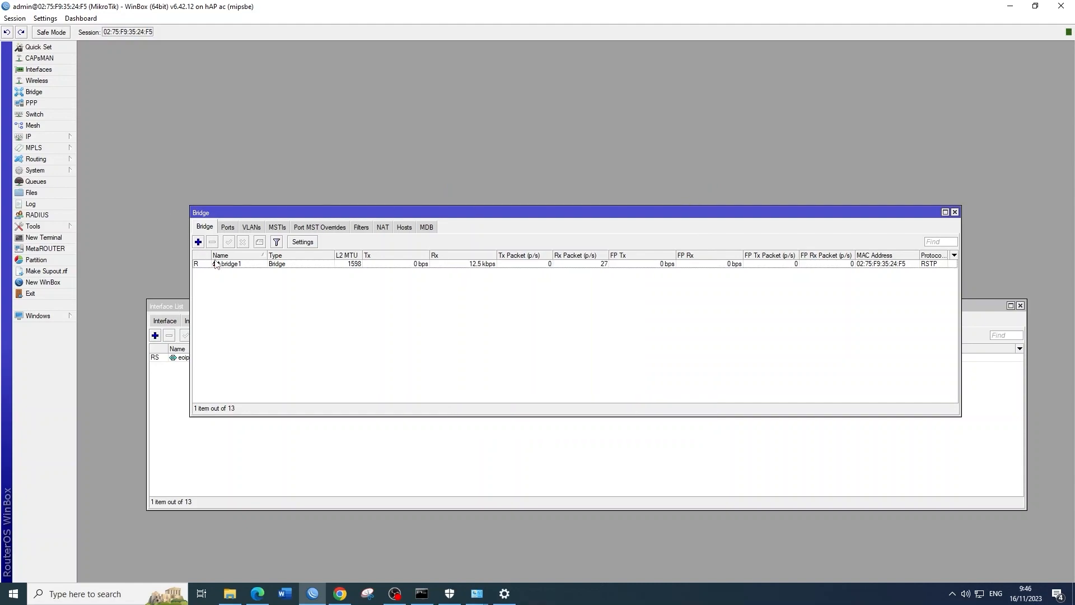
left_click(228, 227)
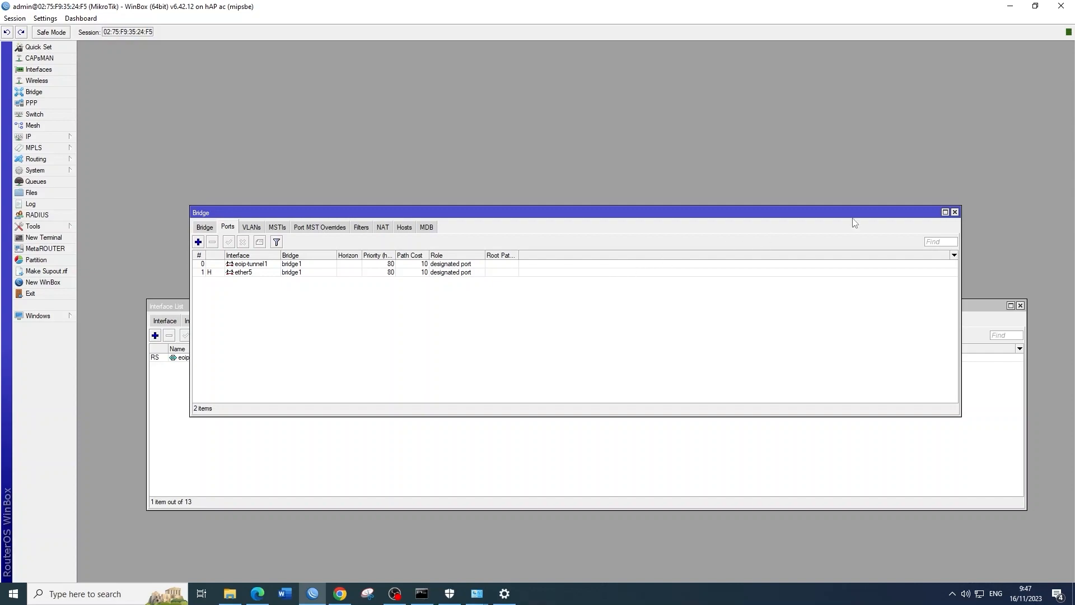
left_click(954, 213)
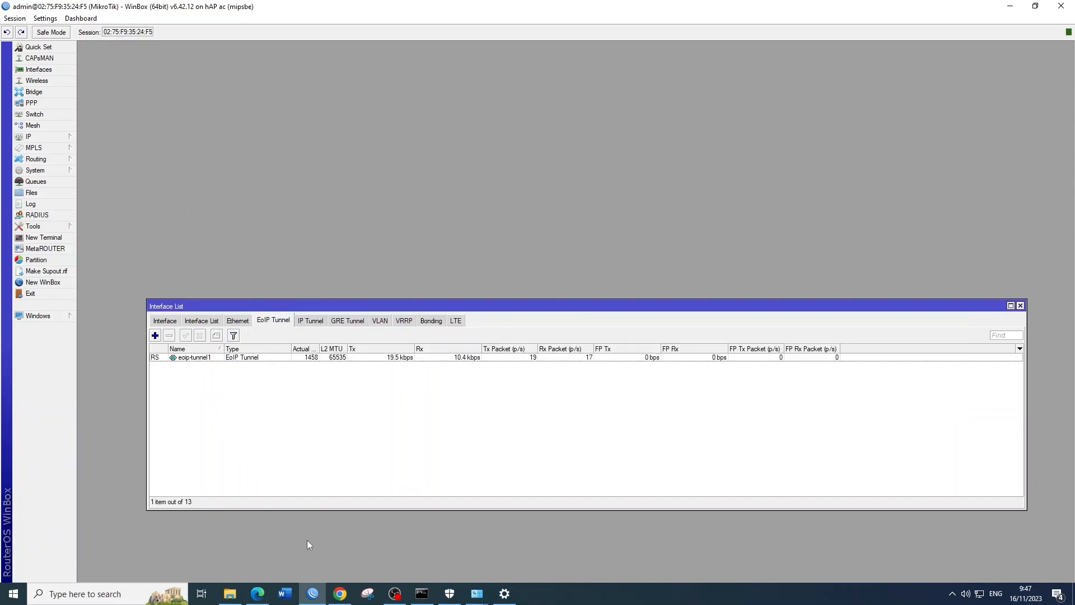
Switch to the Windows command prompt and enter a ping command for 192.168.1.2 without running it.
left_click(422, 593)
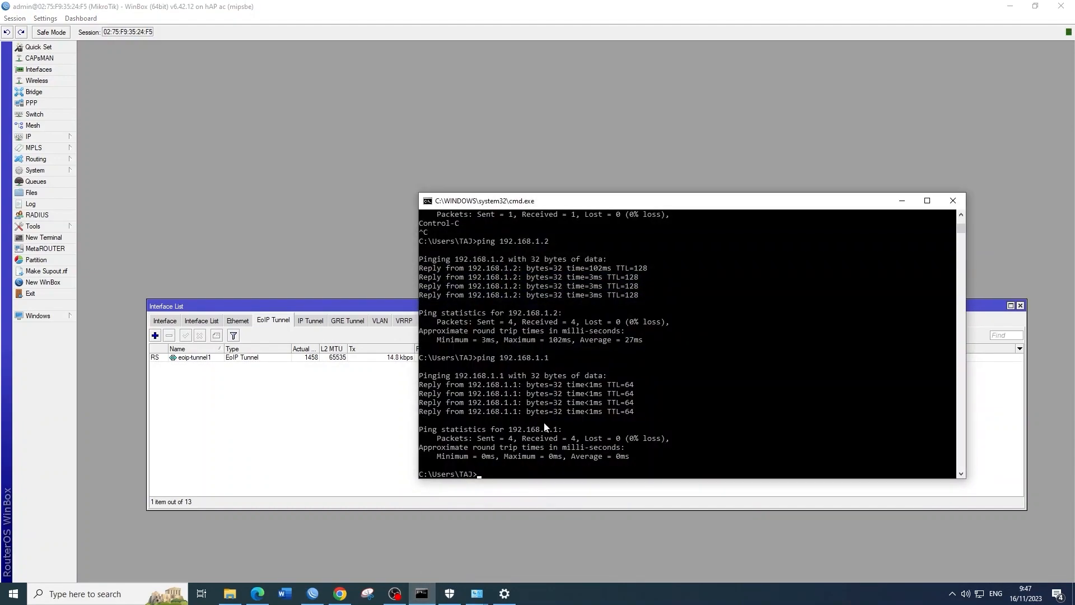
key("Up")
key("BackSpace")
type("2.168.1.2")
Open the router's IP address list in WinBox, inspect the bridge1 address entry's details, and close the entry.
left_click(46, 137)
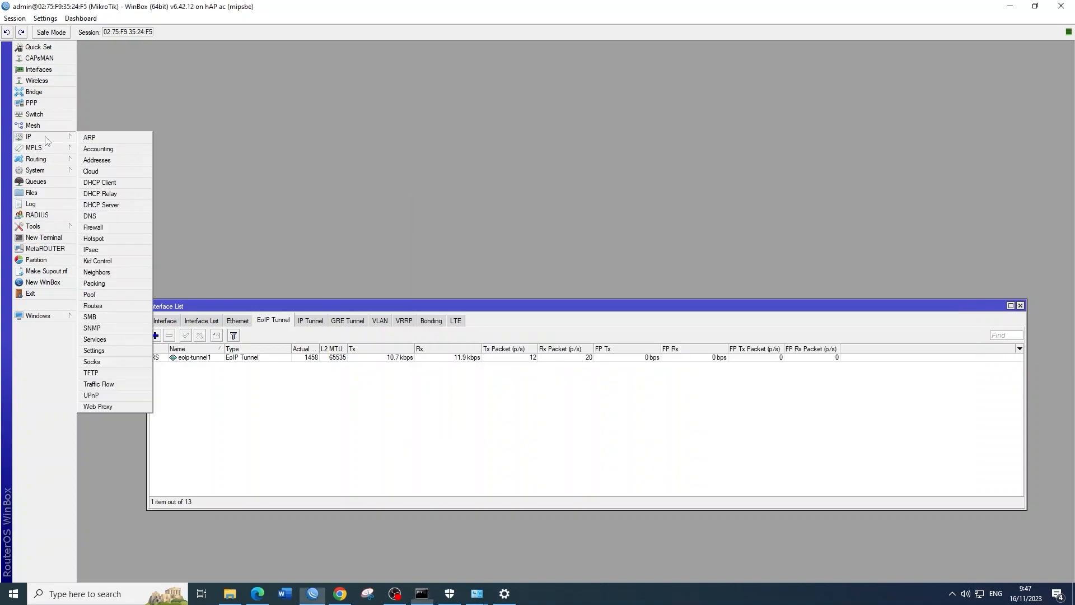
left_click(117, 160)
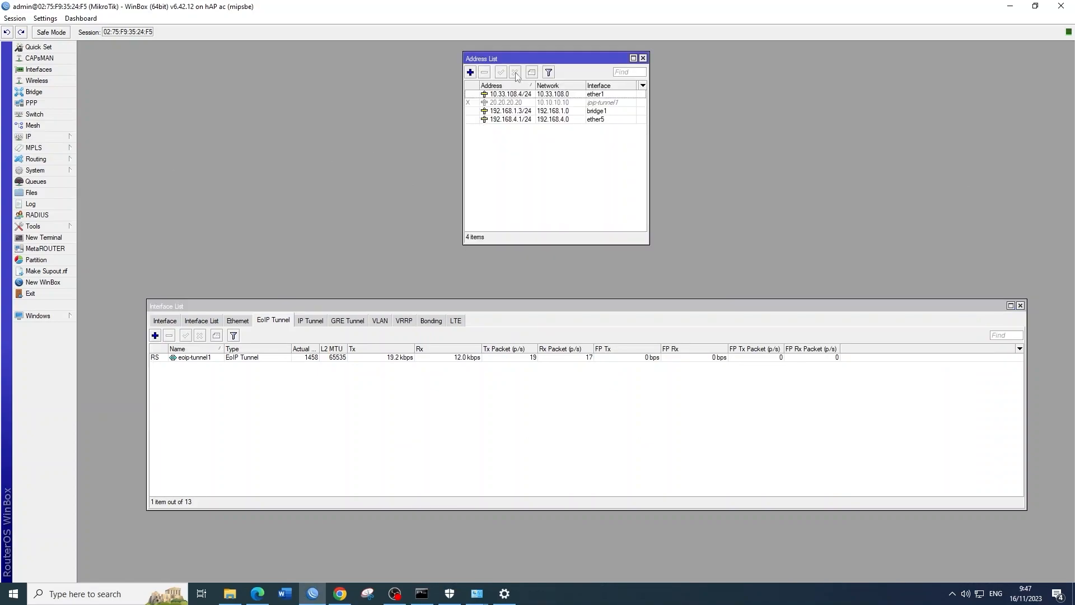
left_click_drag(527, 57, 360, 133)
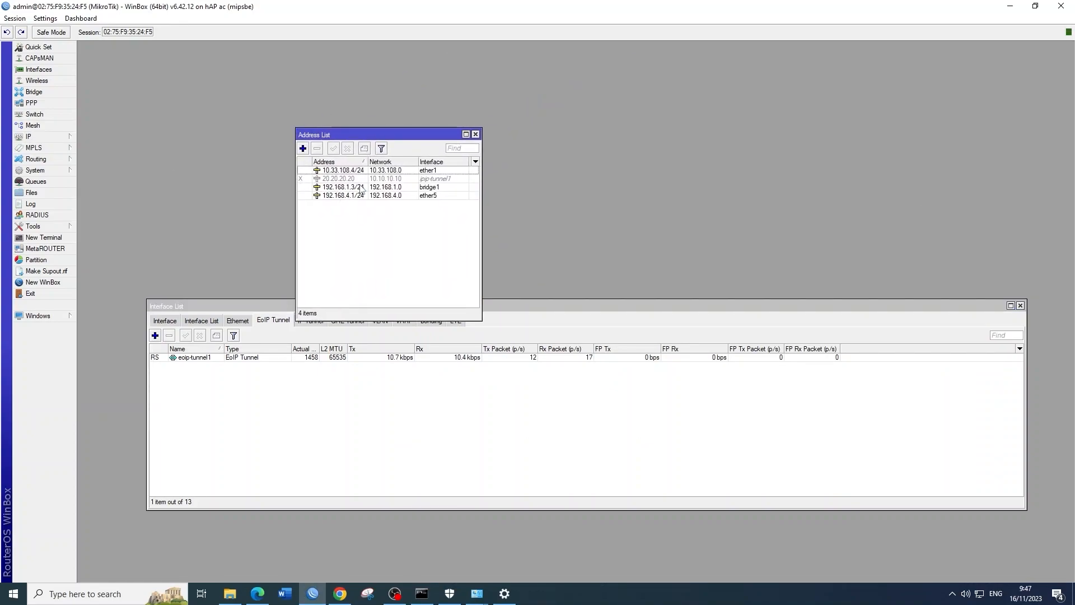
double_click(329, 189)
left_click_drag(444, 120, 403, 232)
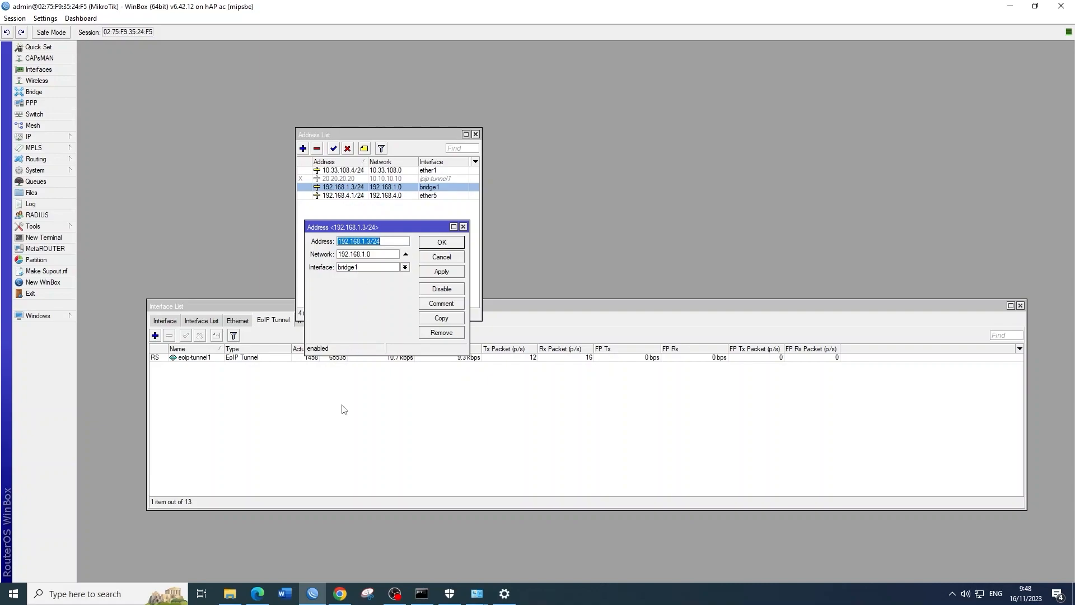
left_click(462, 225)
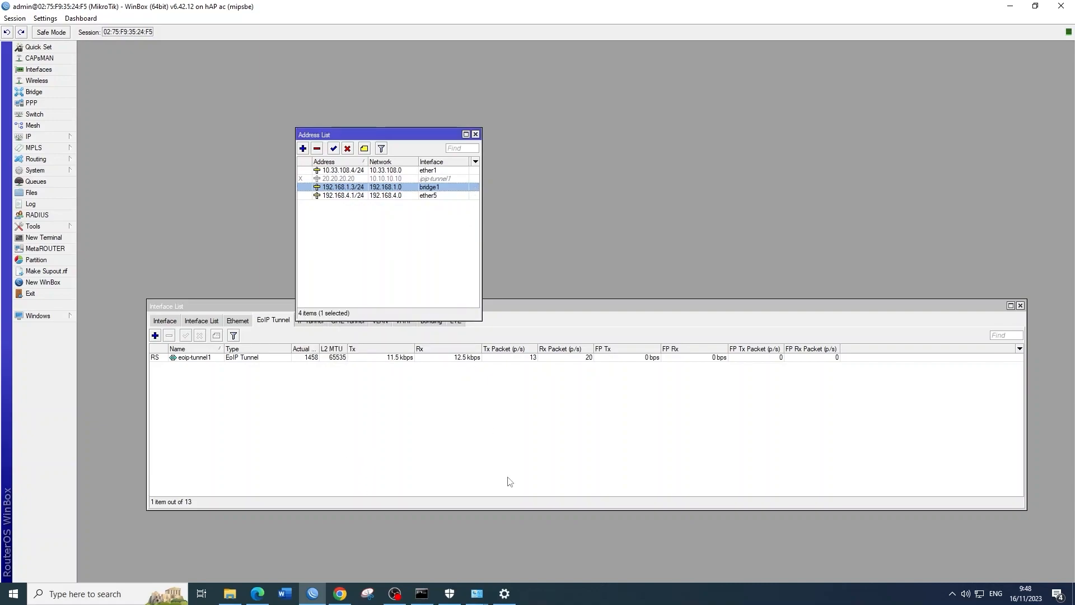
Run the prepared ping to 192.168.1.2 in the Windows command prompt, and also ping 10.33.108.3.
left_click(424, 592)
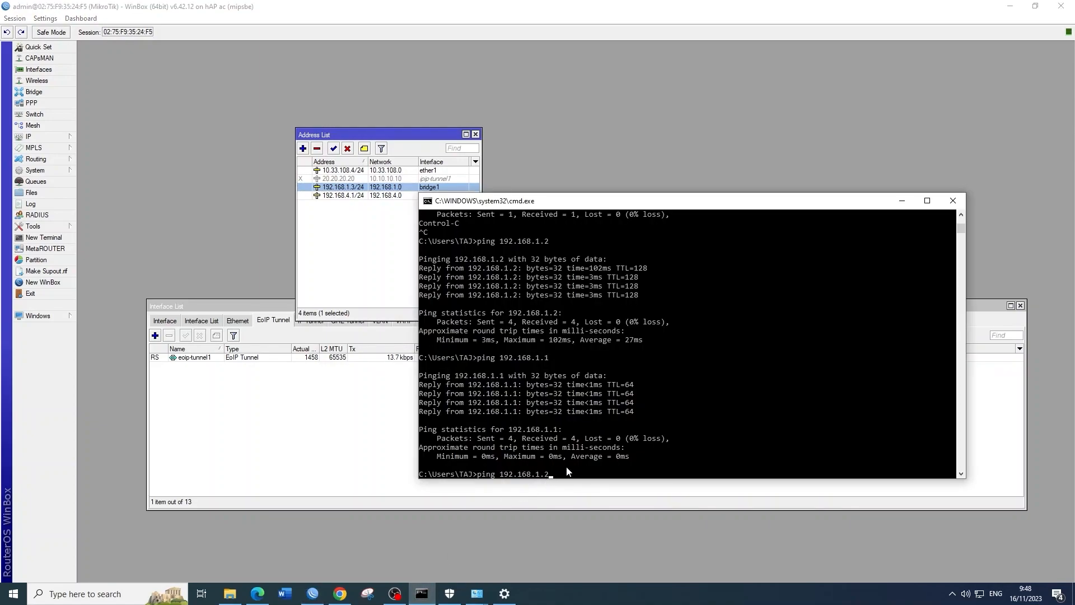
key("Return")
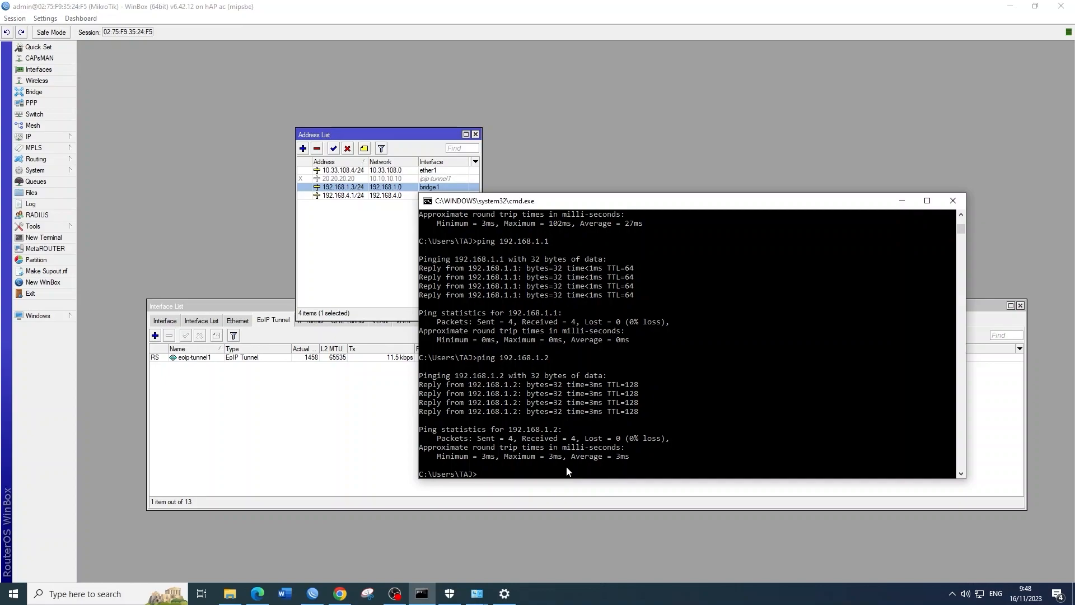
key("Up")
key("BackSpace")
key("BackSpace")
key("BackSpace")
key("BackSpace")
key("BackSpace")
key("BackSpace")
key("BackSpace")
key("BackSpace")
key("BackSpace")
type("0.33.108.3")
key("Return")
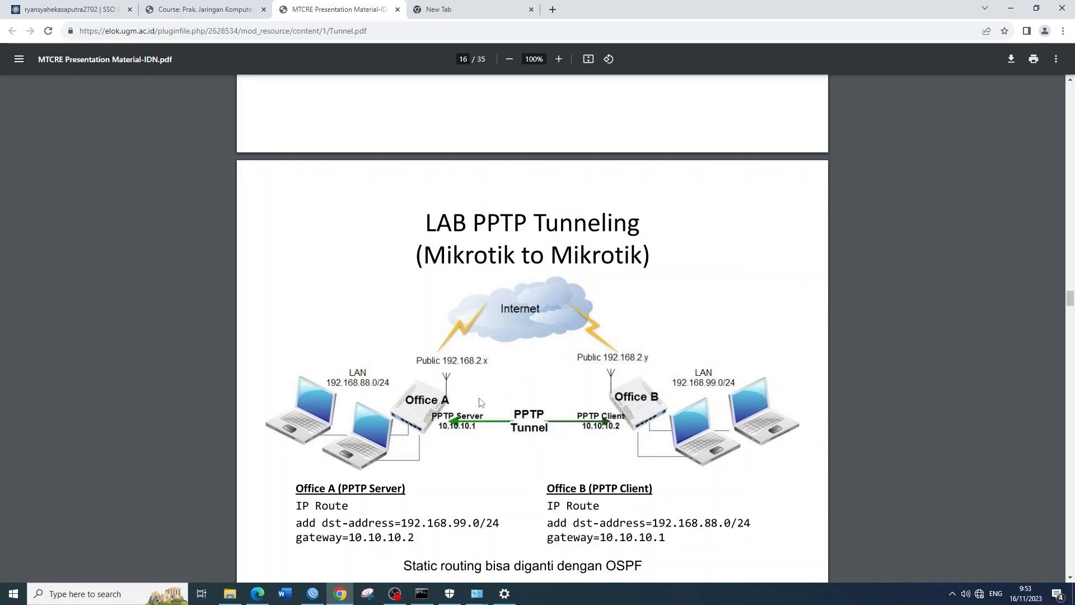
Read the slides on the PPTP tunneling lab, enabling the PPTP server, and PPP Secret in the Chrome PDF.
scroll(480, 391, "down", 6)
scroll(469, 414, "down", 2)
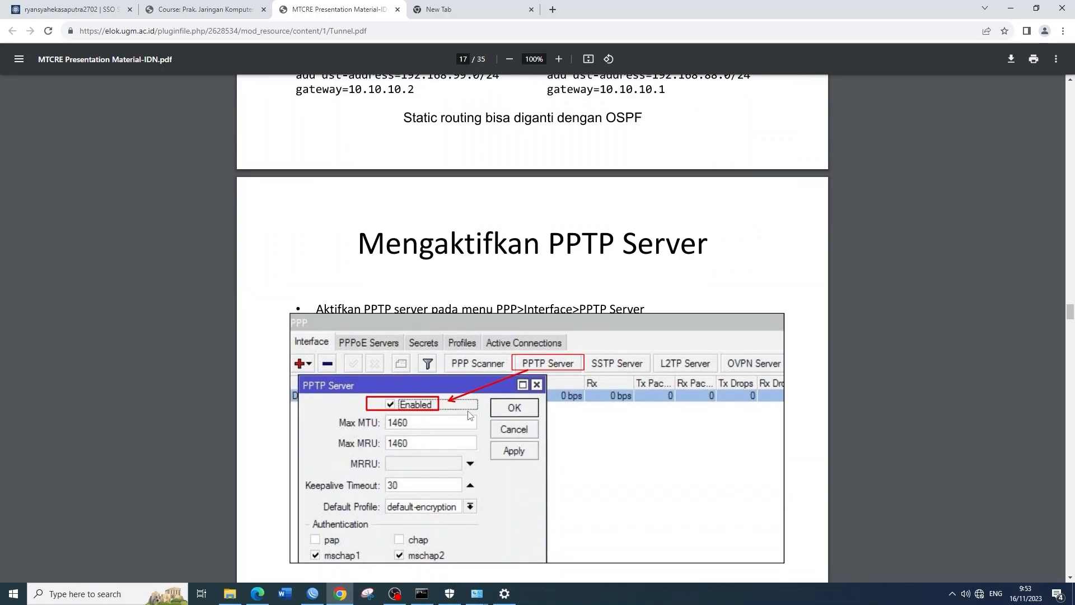
scroll(469, 415, "down", 2)
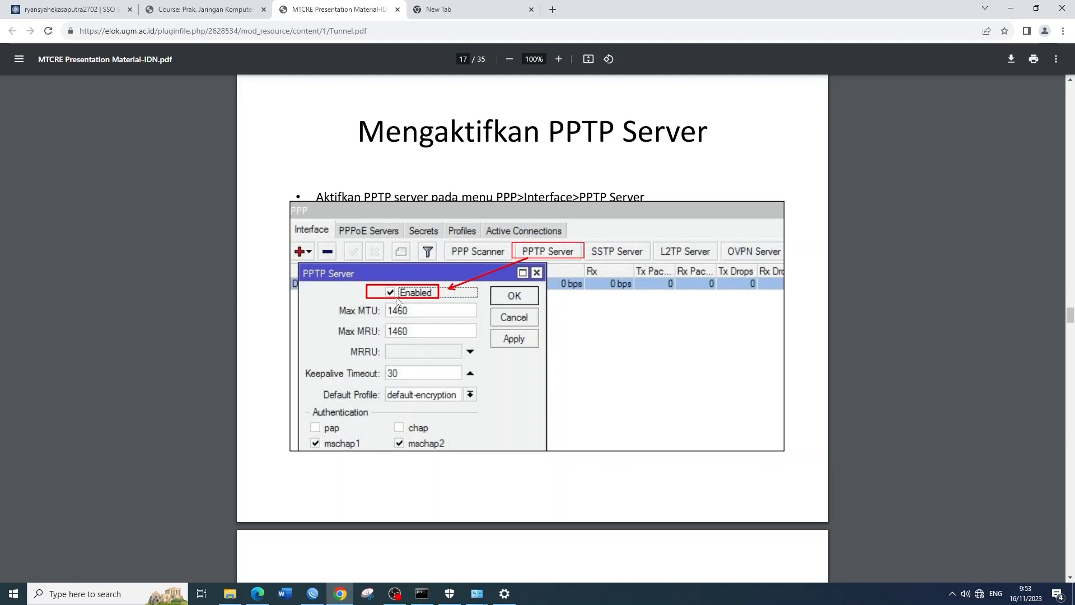
scroll(442, 369, "down", 5)
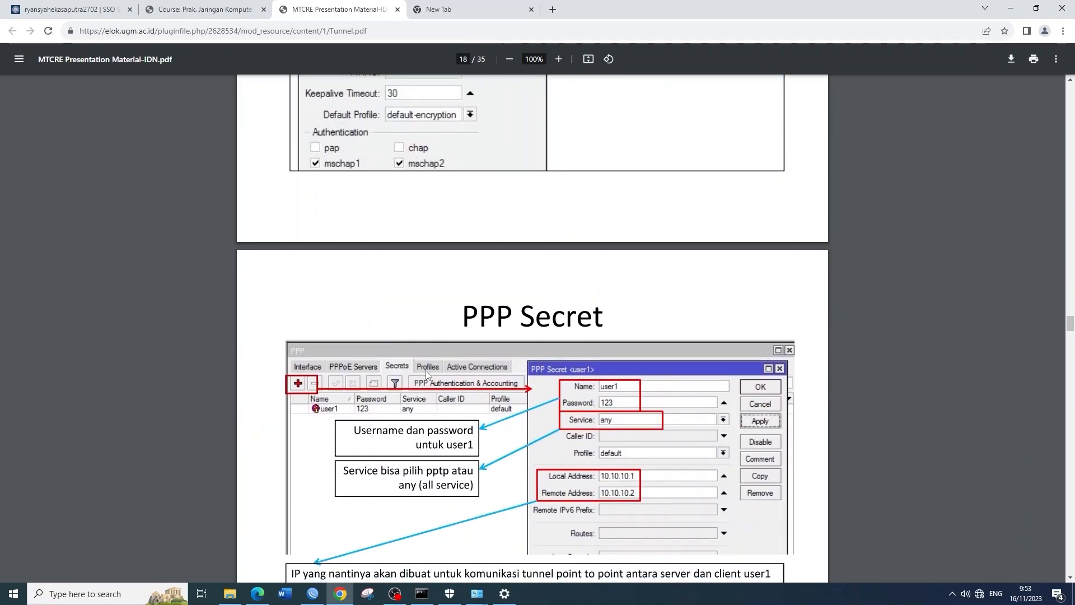
scroll(425, 370, "down", 1)
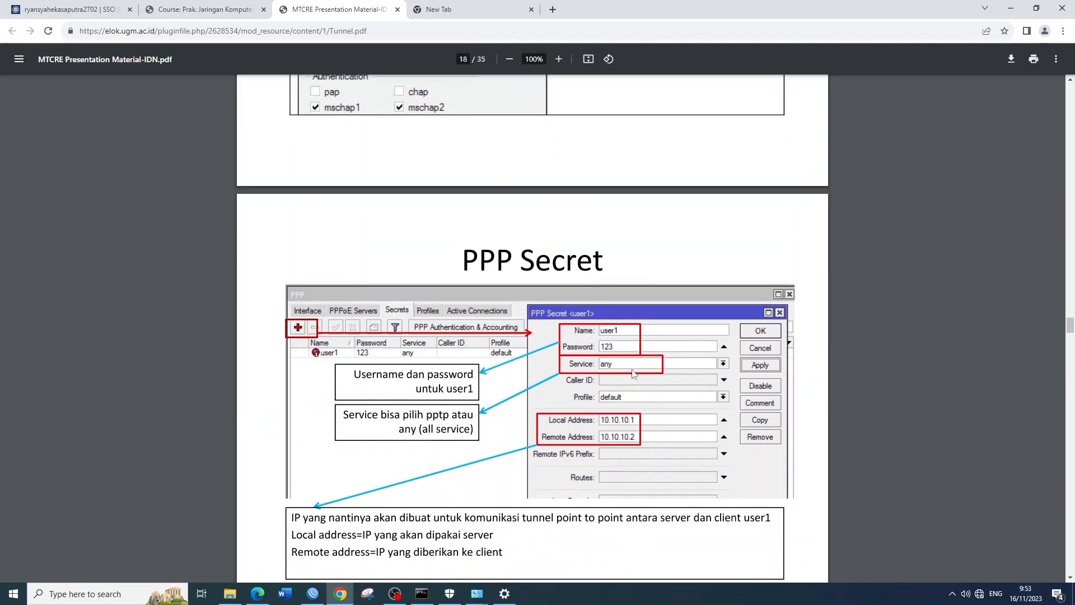
scroll(567, 437, "down", 2)
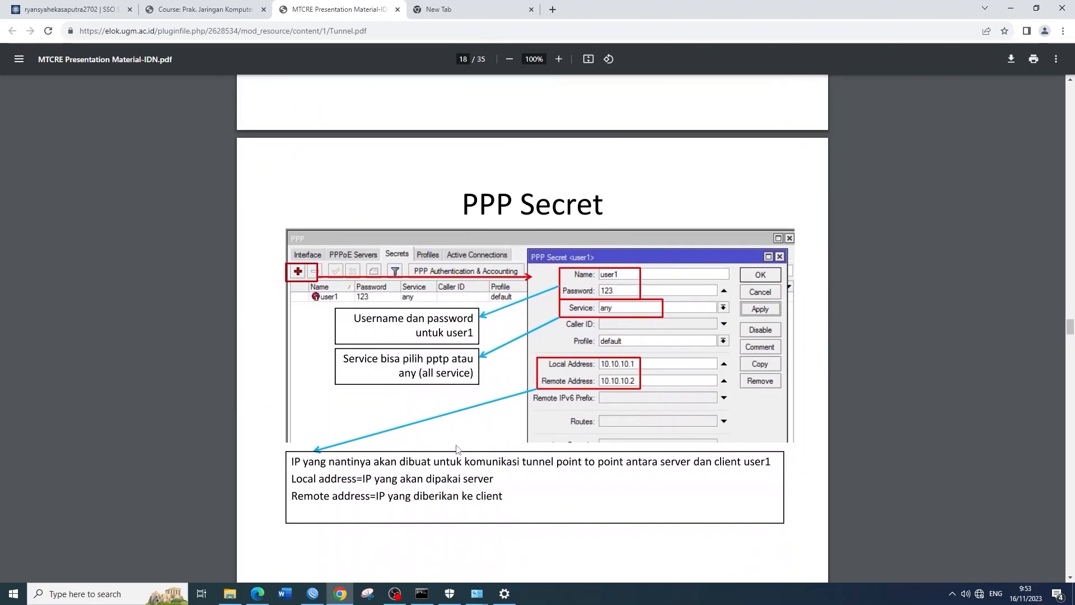
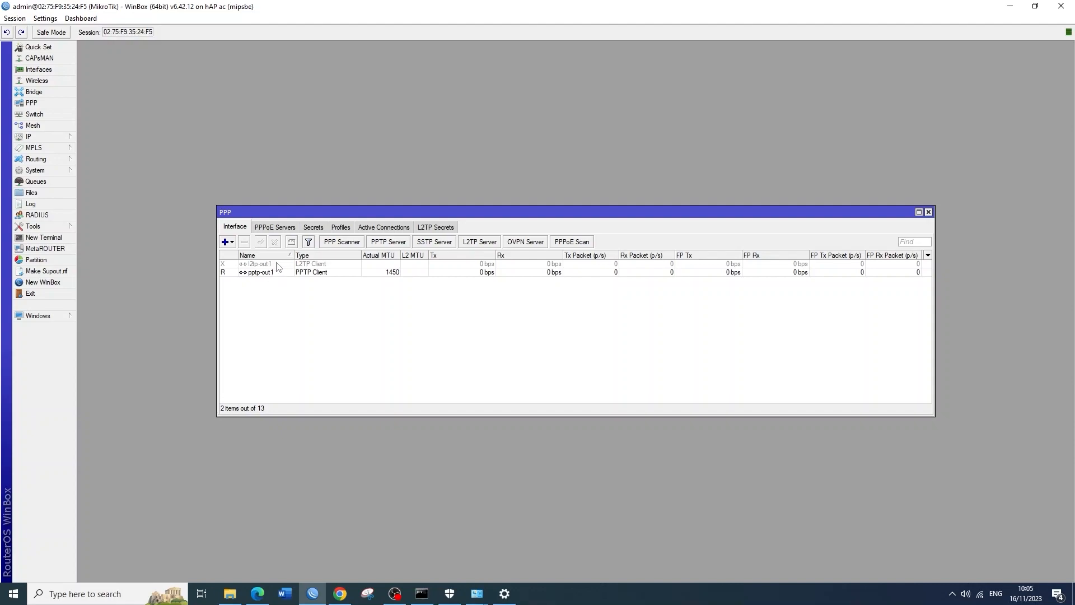
Disable the pptp-out1 interface and open the dial-out settings of the l2tp-out1 client.
left_click(278, 273)
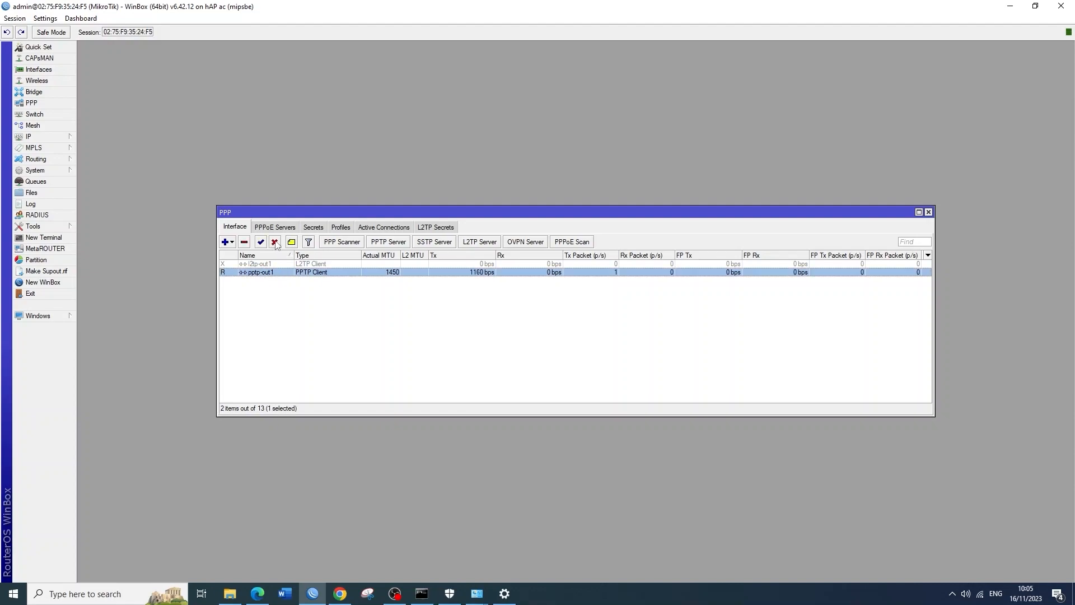
left_click(274, 242)
double_click(267, 264)
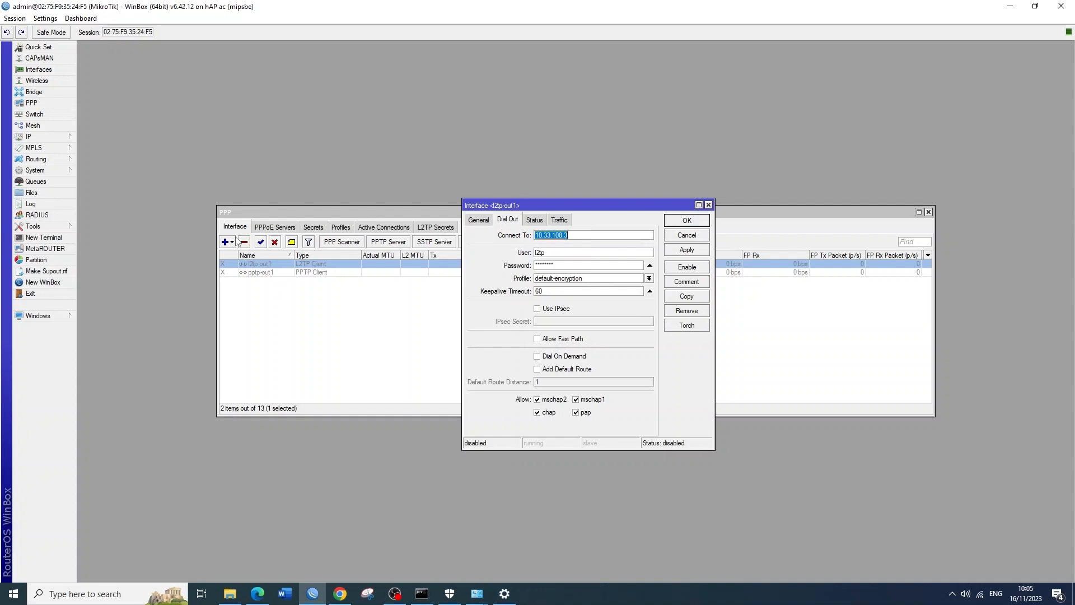
Start a new L2TP Client interface, review its general and dial-out settings, and close it without saving.
left_click(52, 105)
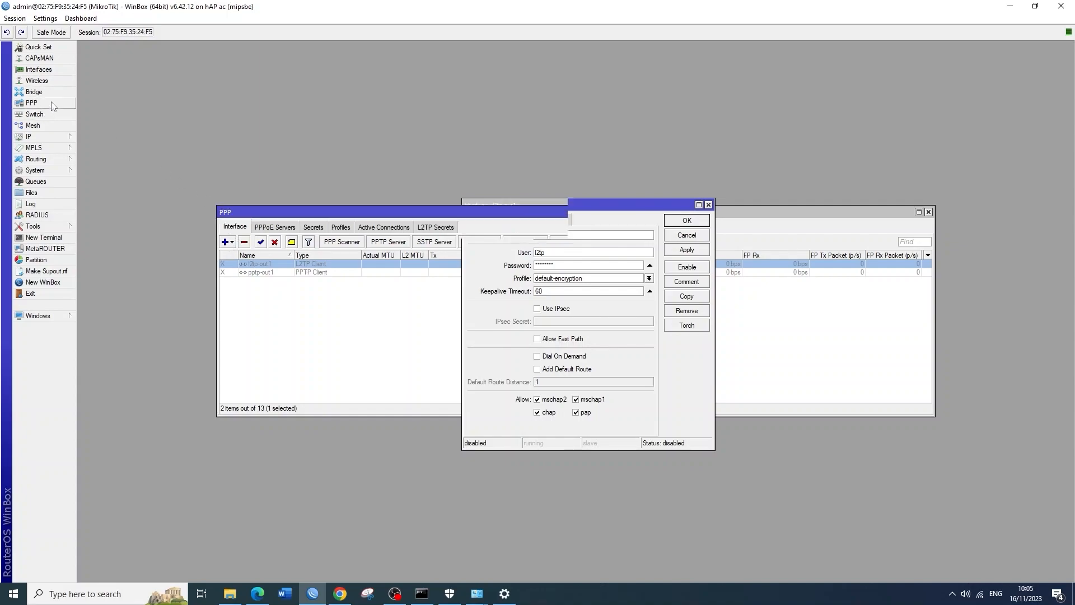
left_click(228, 242)
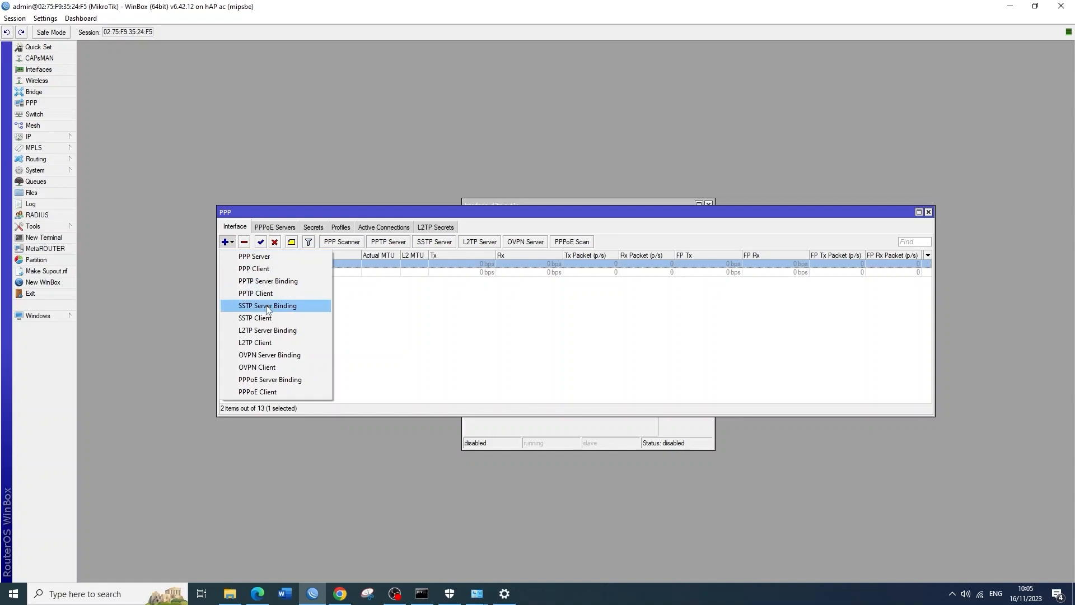
left_click(267, 347)
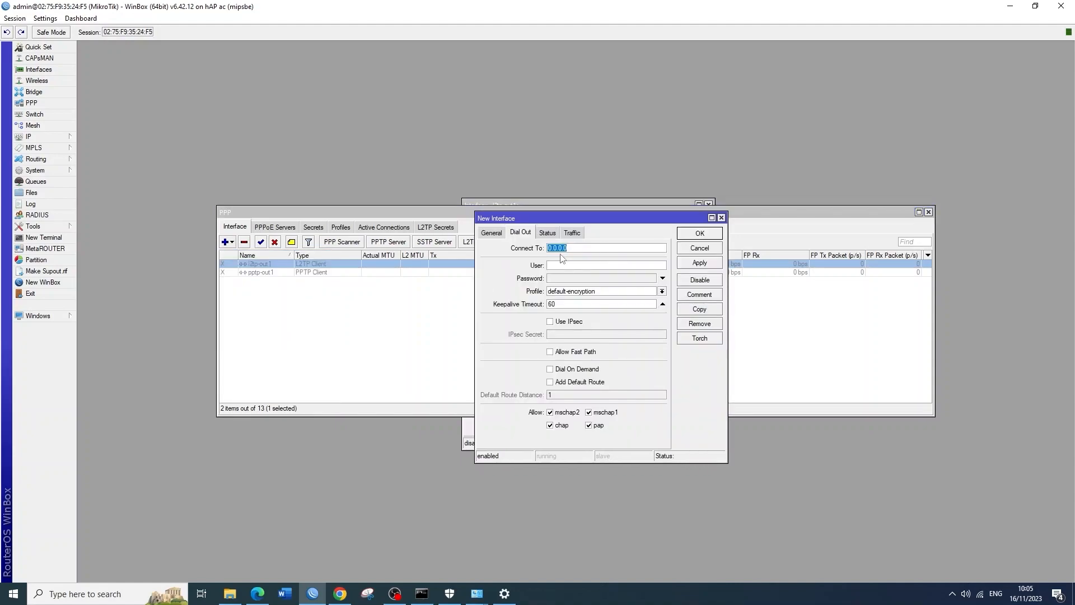
left_click(488, 233)
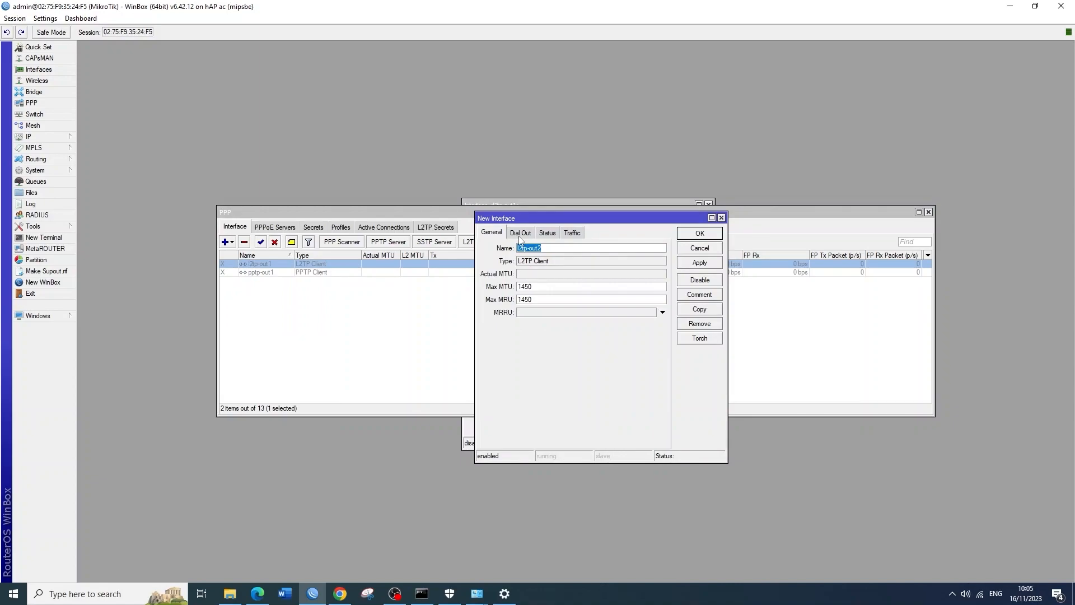
left_click(521, 233)
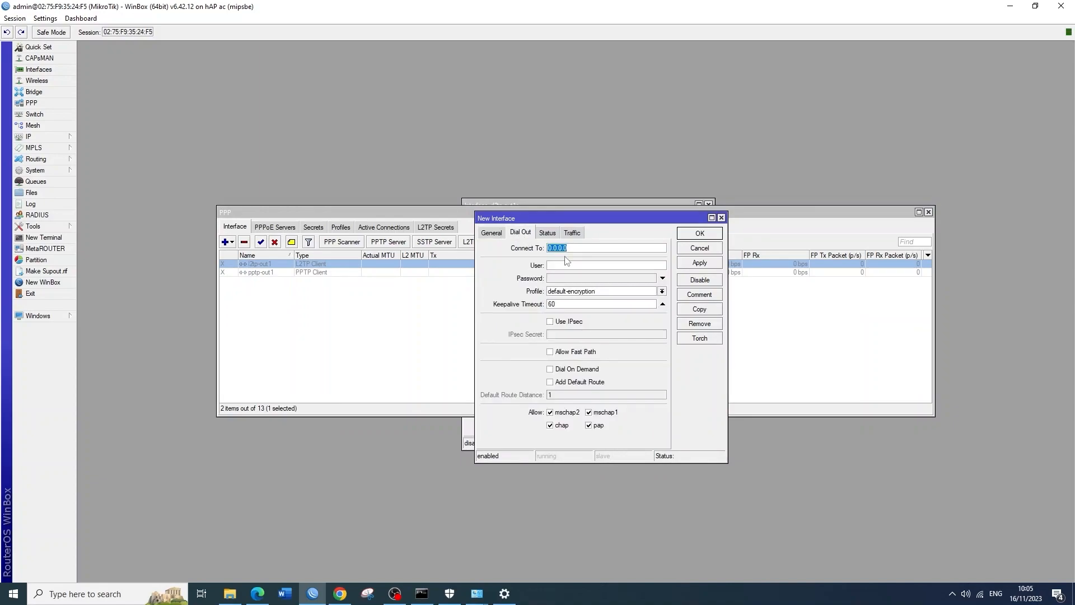
left_click(721, 218)
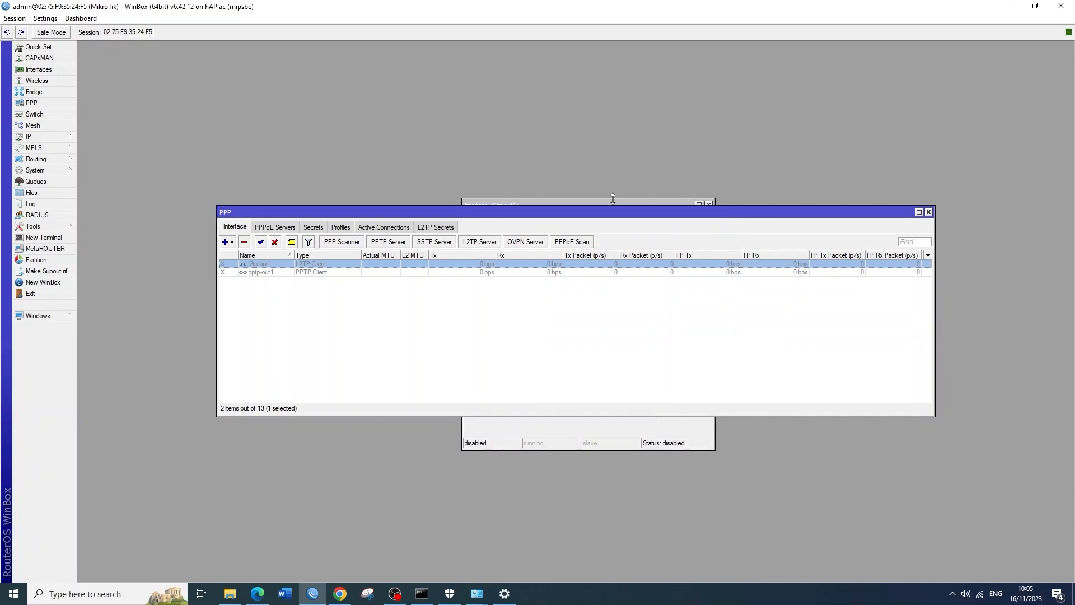
Return to the l2tp-out1 settings, apply and close them, and enable the l2tp-out1 interface.
left_click(612, 204)
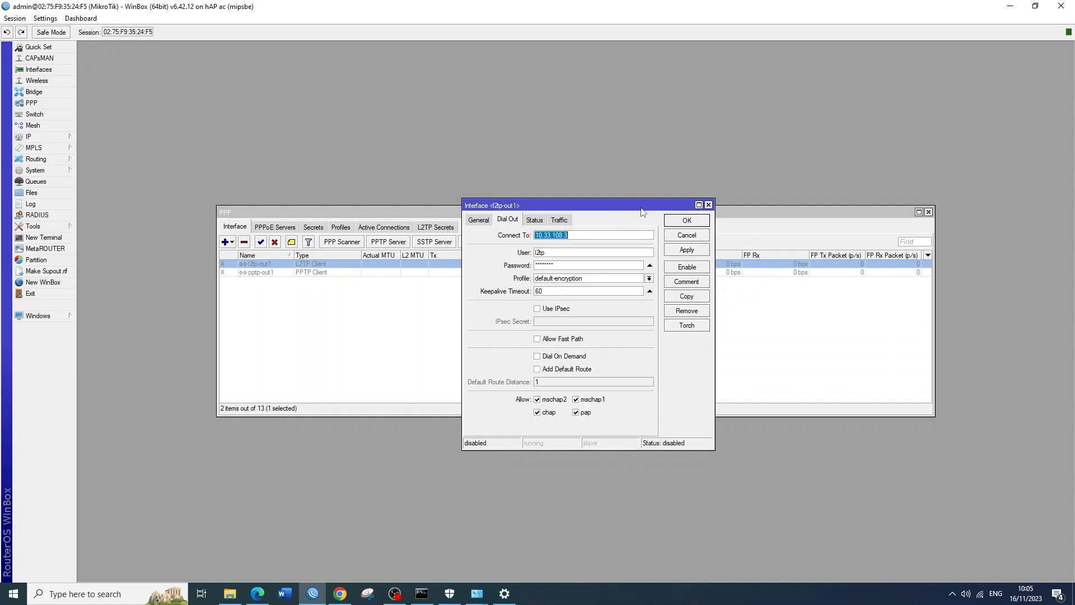
left_click(696, 252)
left_click(693, 222)
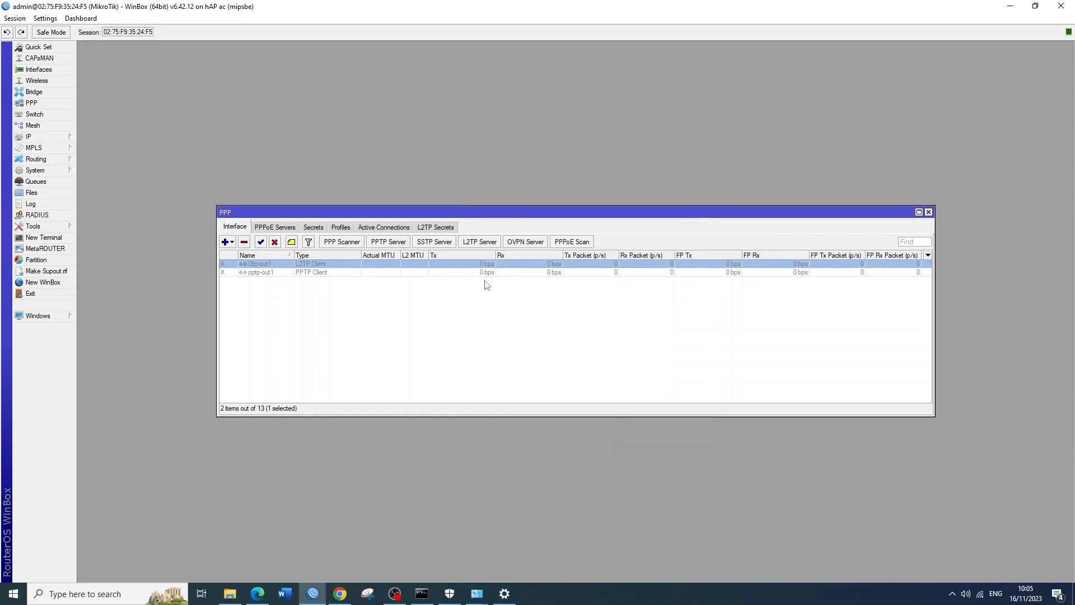
left_click(261, 241)
left_click(308, 322)
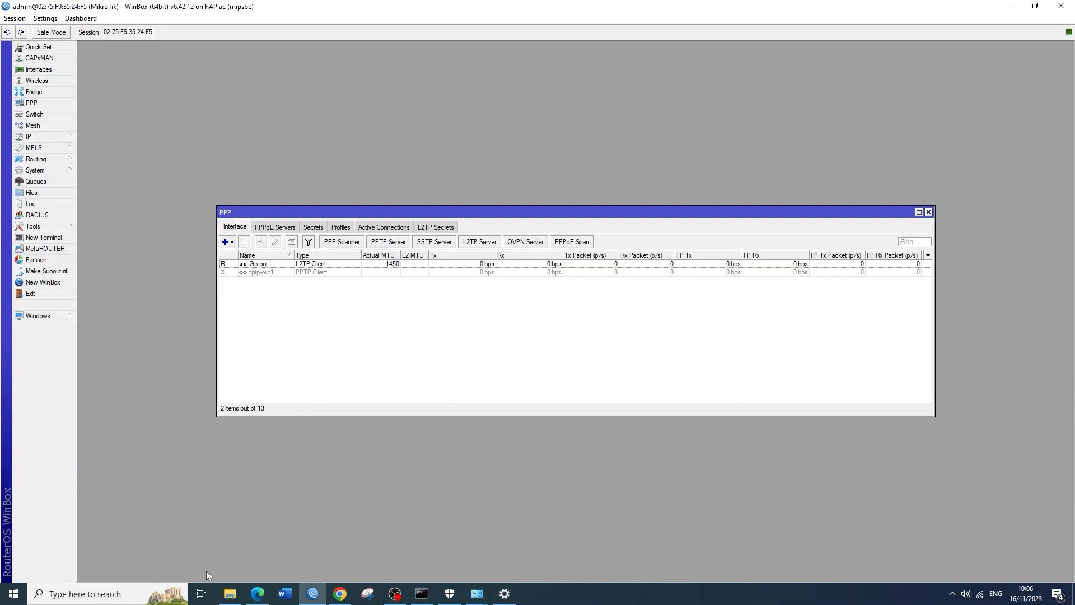
Open the Windows VPN settings and start a new VPN connection with Windows (built-in) as the provider.
left_click(102, 592)
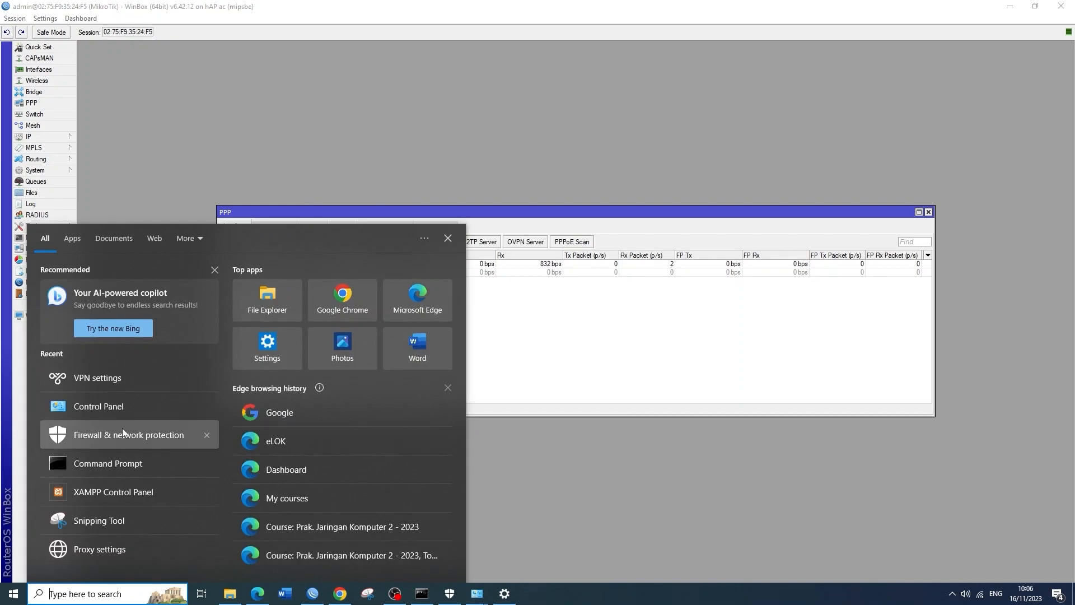
left_click(112, 378)
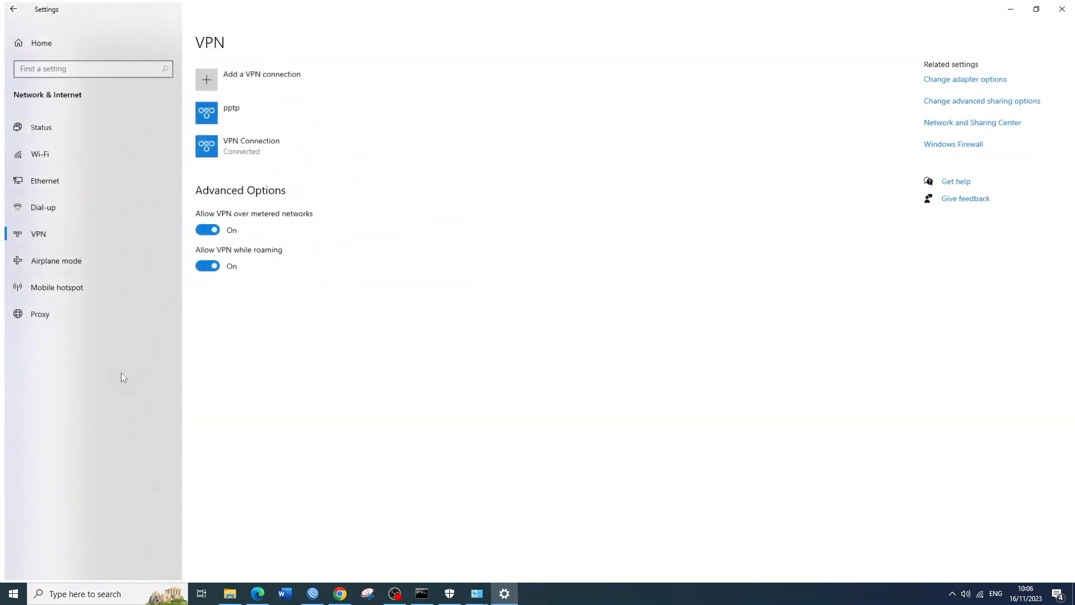
left_click(261, 73)
left_click(436, 149)
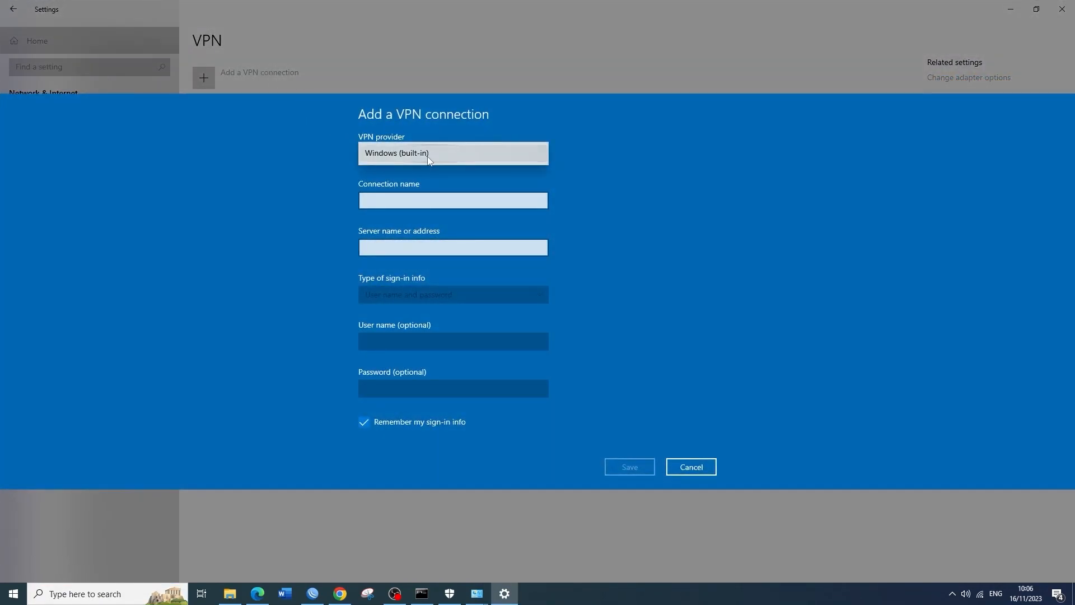
left_click(428, 156)
Name the VPN connection l2tp, set its server to 10.33.108.3 and its type to L2TP/IPsec with certificate, and save it.
left_click(421, 176)
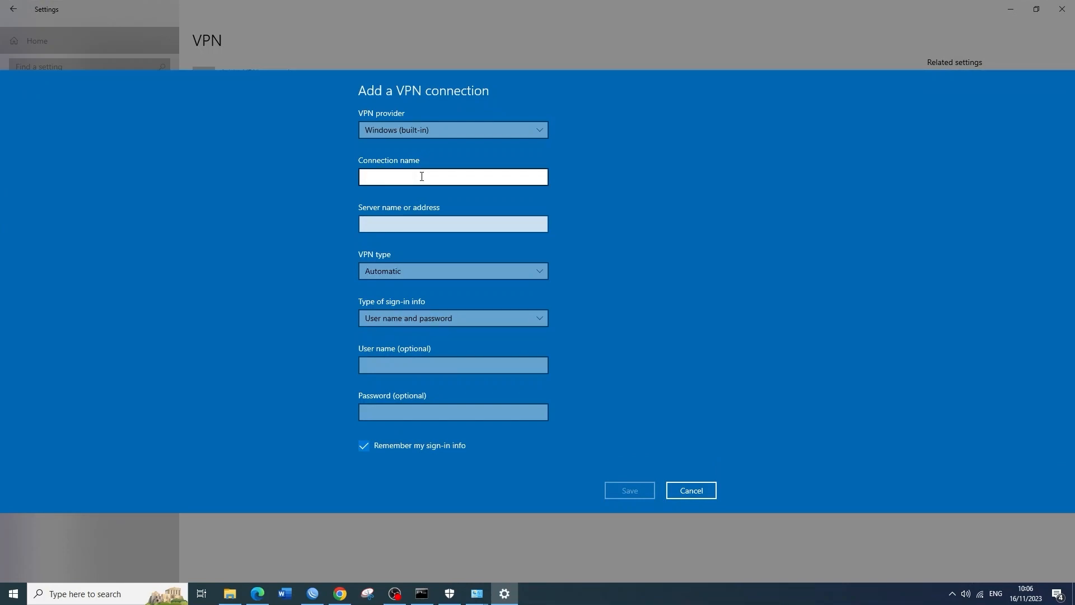
type("l2tp")
left_click(409, 222)
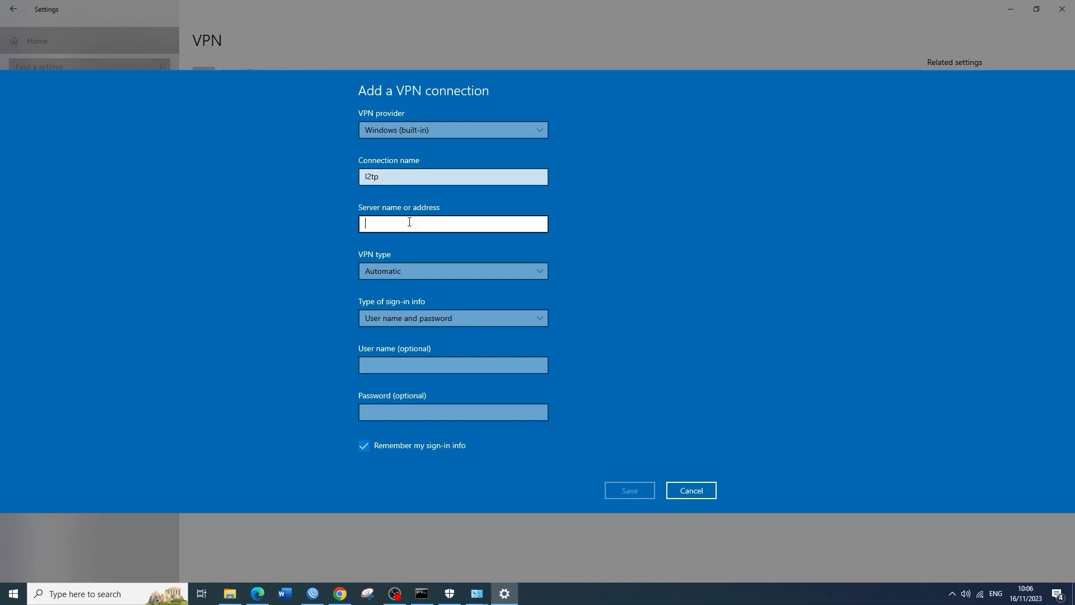
type("10.3")
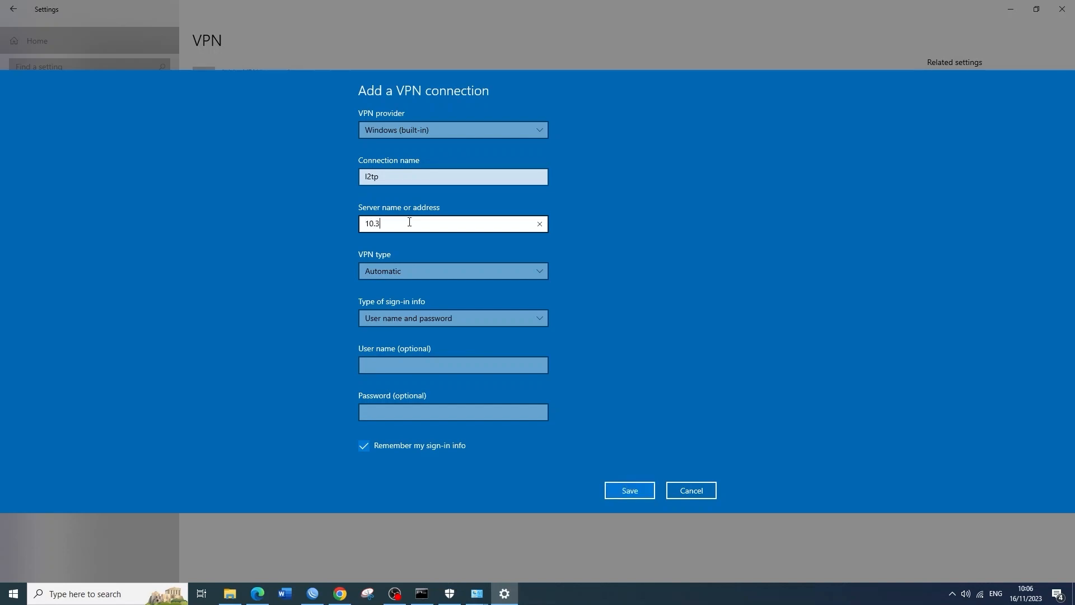
type("3.108.3")
left_click(425, 272)
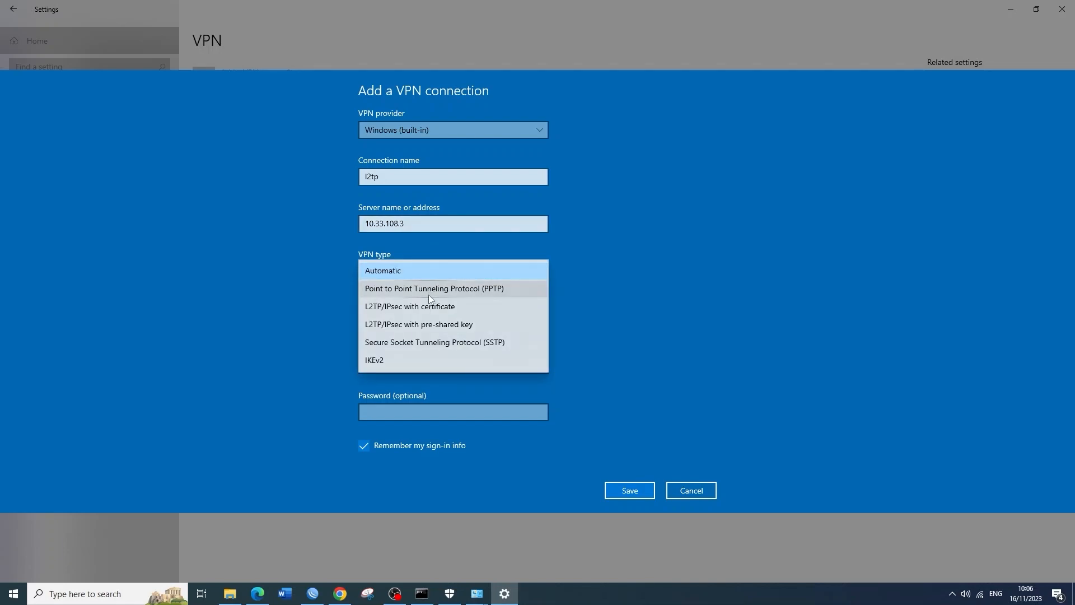
left_click(459, 306)
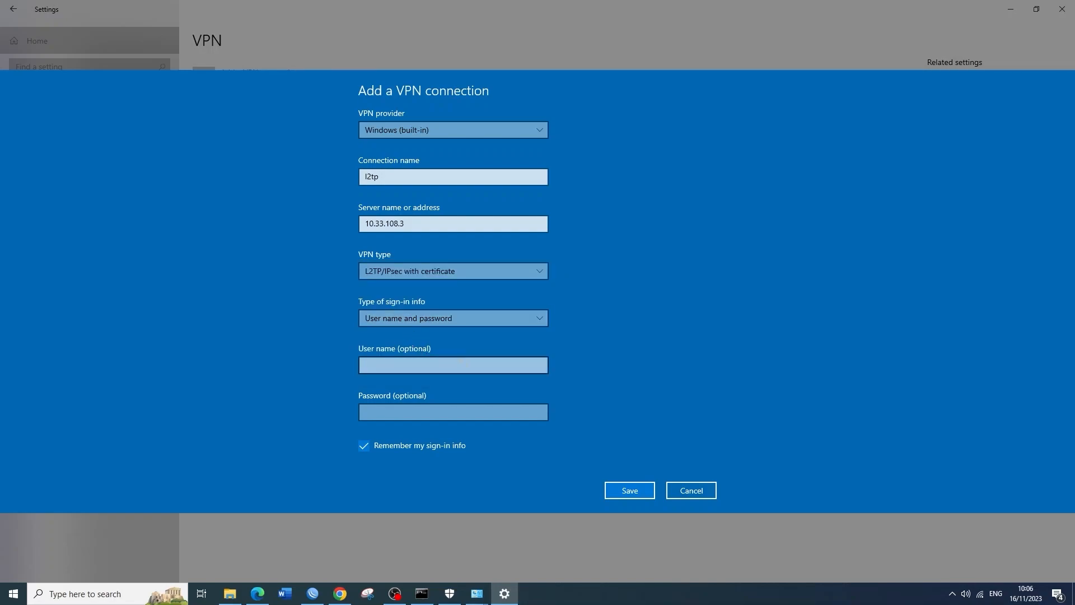
left_click(623, 486)
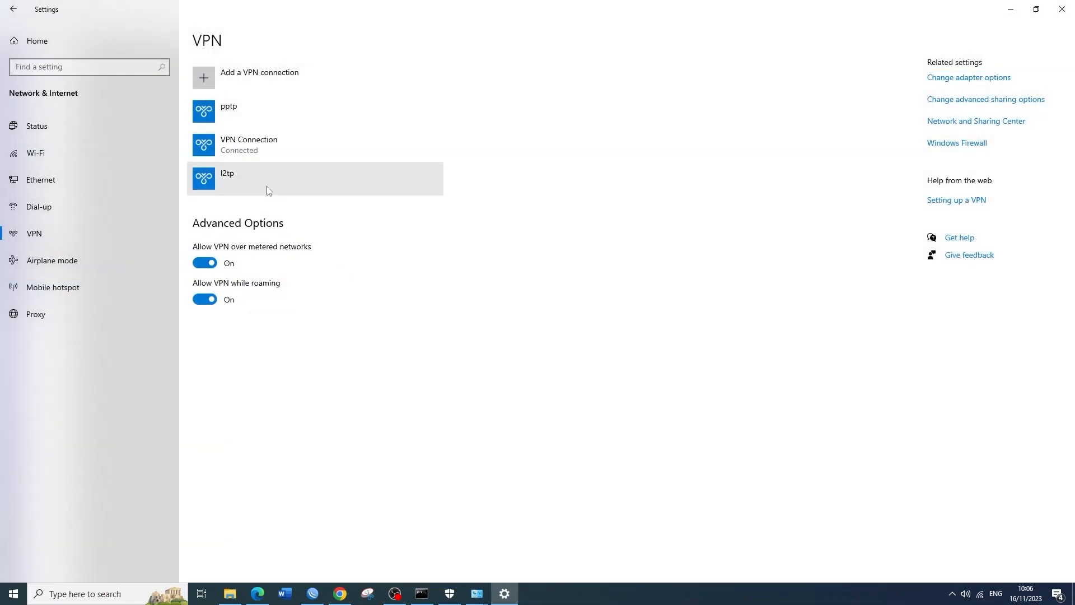
Connect the l2tp VPN, signing in with the user name l2tp and the account password.
left_click(267, 179)
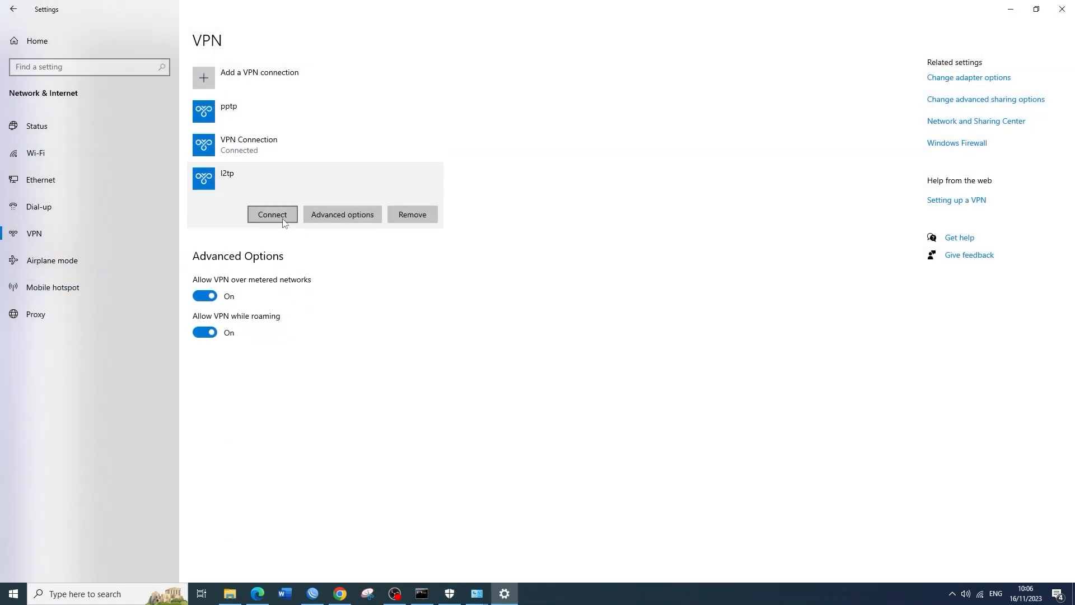
left_click(273, 215)
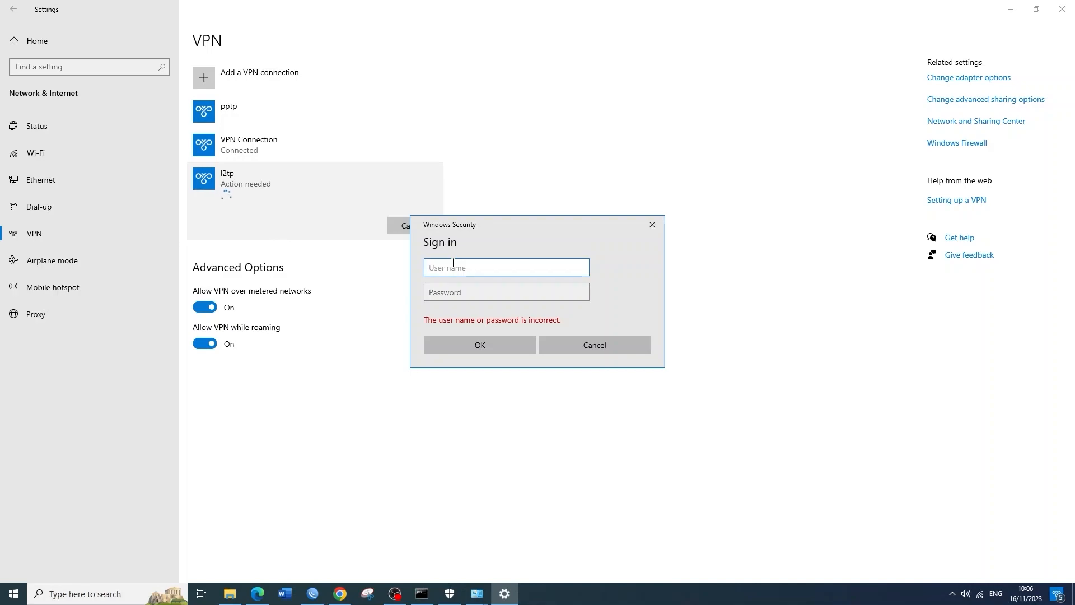
type("l2tp")
left_click(443, 285)
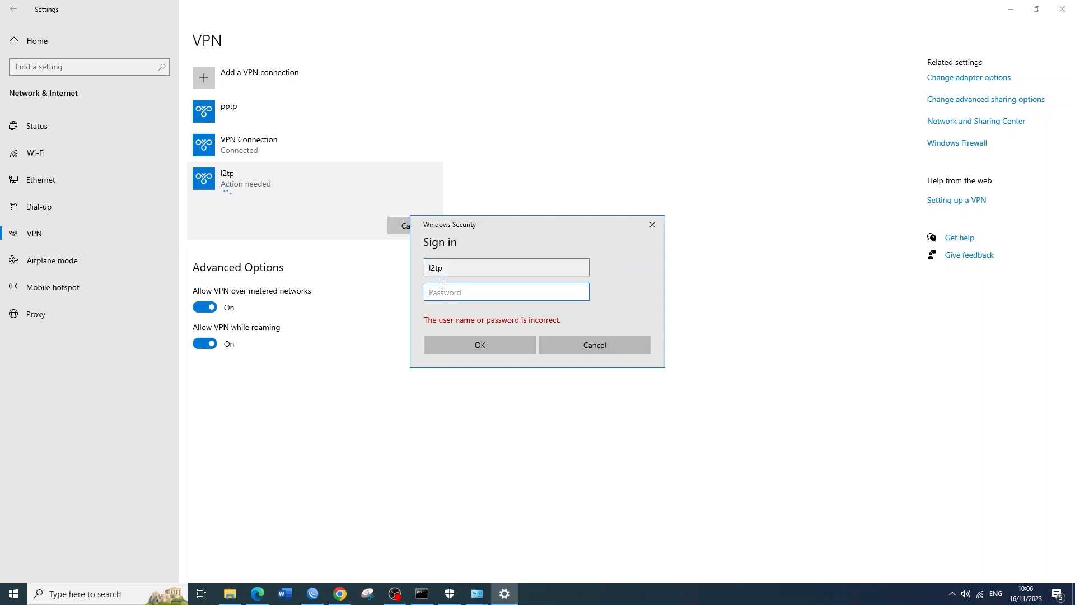
type("••••••••")
left_click(459, 343)
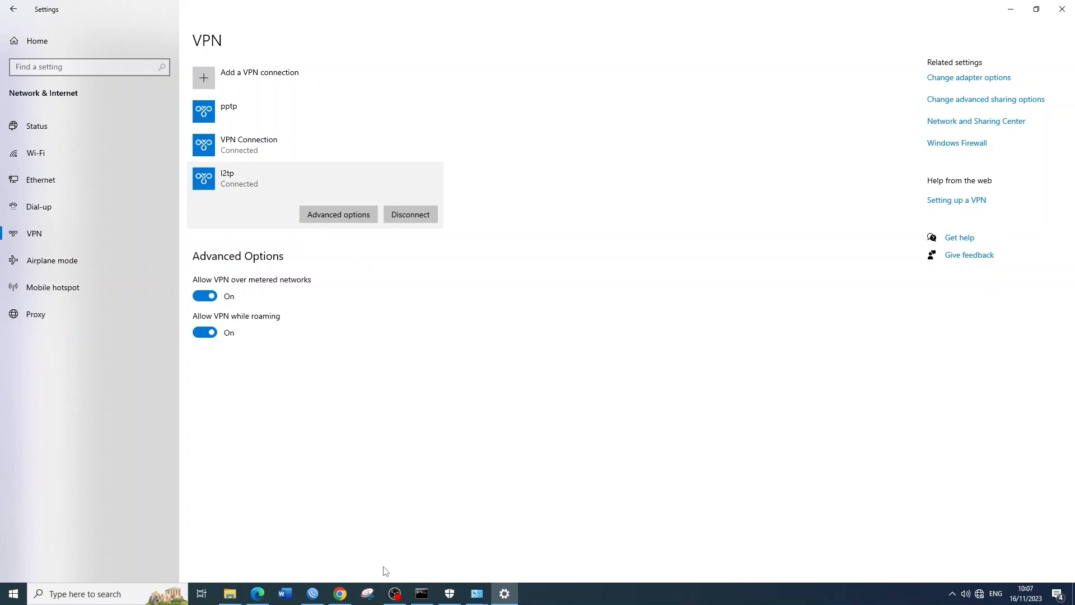
Switch to WinBox and open the Torch tool with ether1 as the monitored interface.
left_click(312, 589)
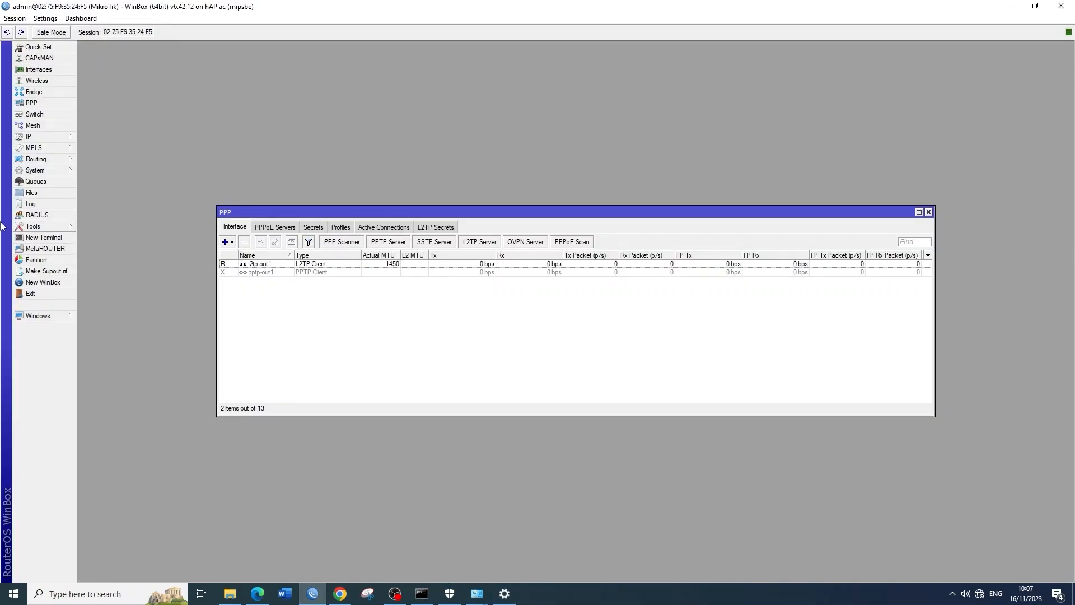
left_click(33, 226)
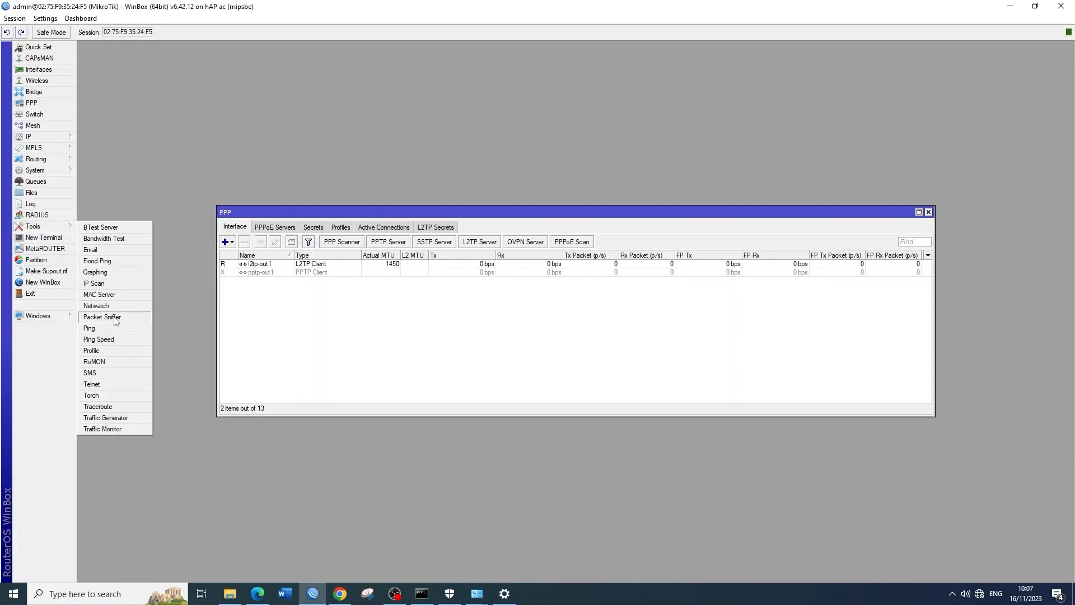
left_click(116, 396)
left_click(489, 189)
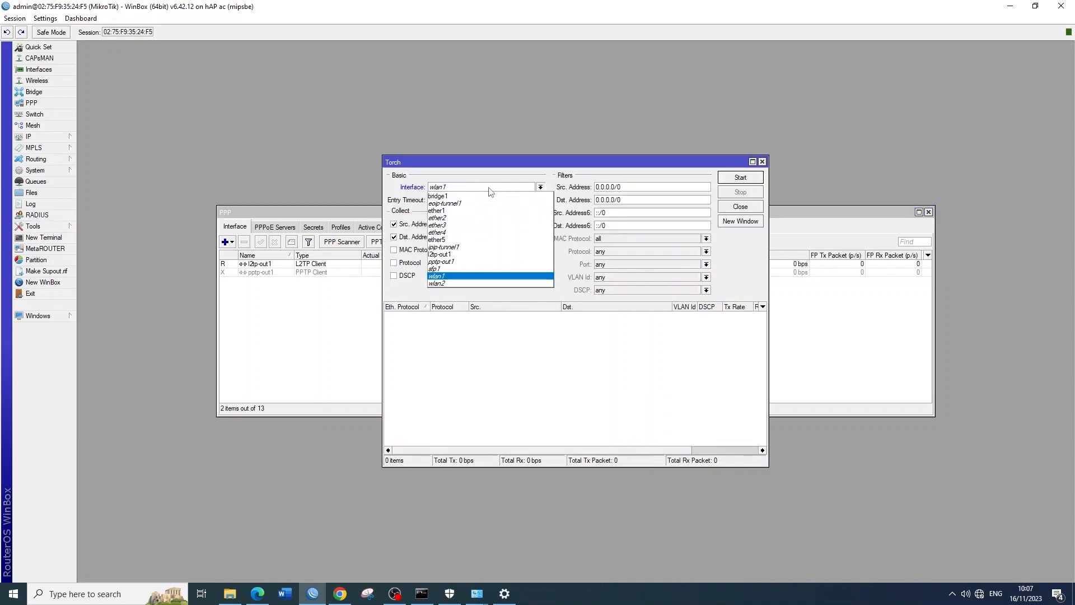
left_click(468, 211)
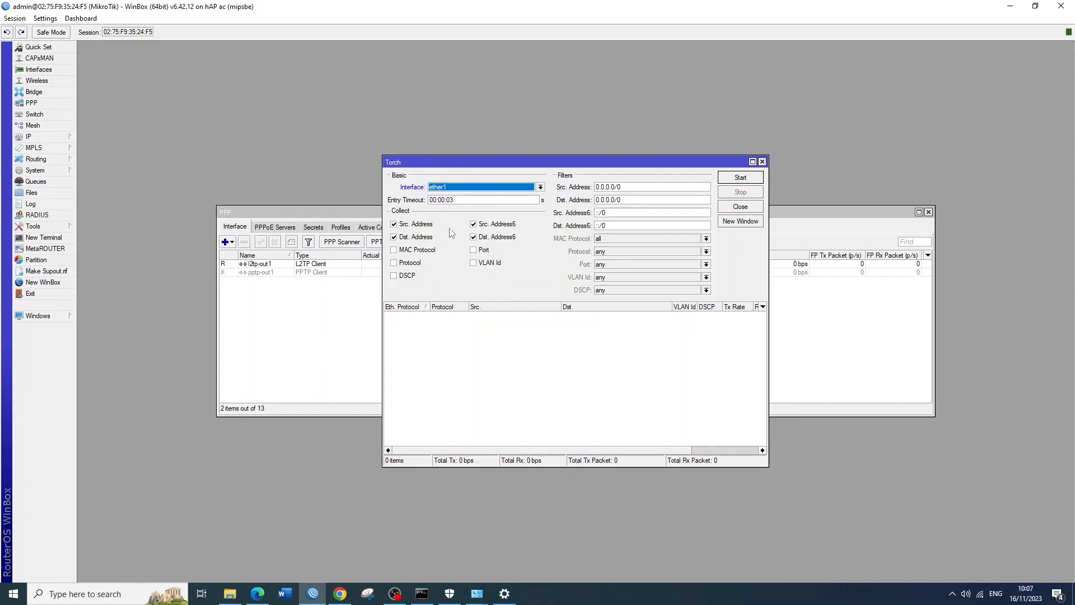
Set Torch to also collect MAC Protocol, Protocol, DSCP and Port.
left_click(418, 249)
left_click(410, 262)
left_click(407, 275)
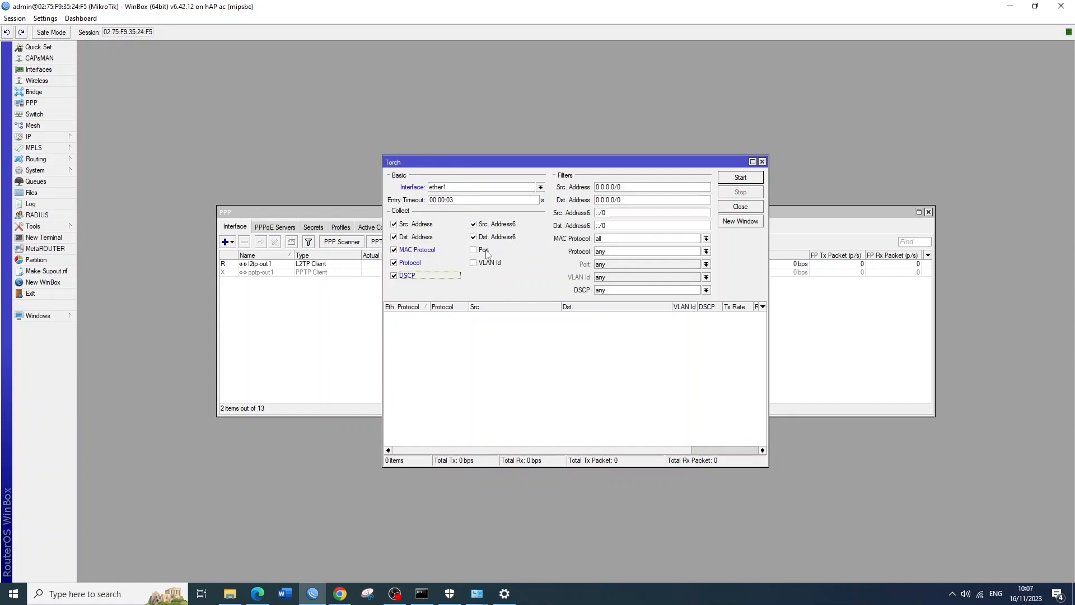
left_click(485, 251)
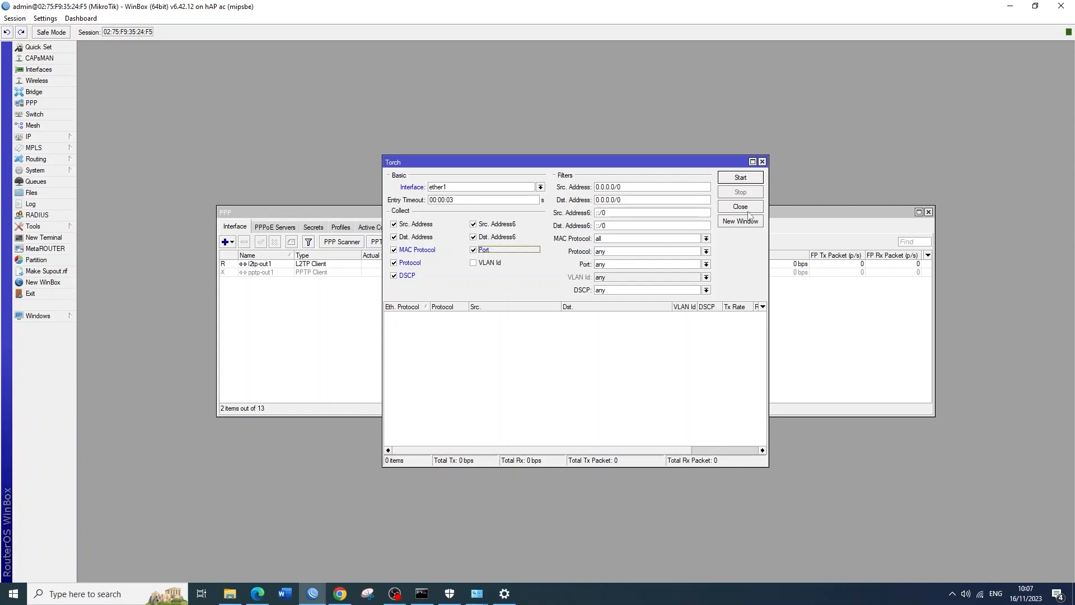
Run Torch on ether1, stop the capture, and select the L2TP traffic entry from 10.33.108.3:1701 to 10.33.108.4:1701.
left_click(737, 183)
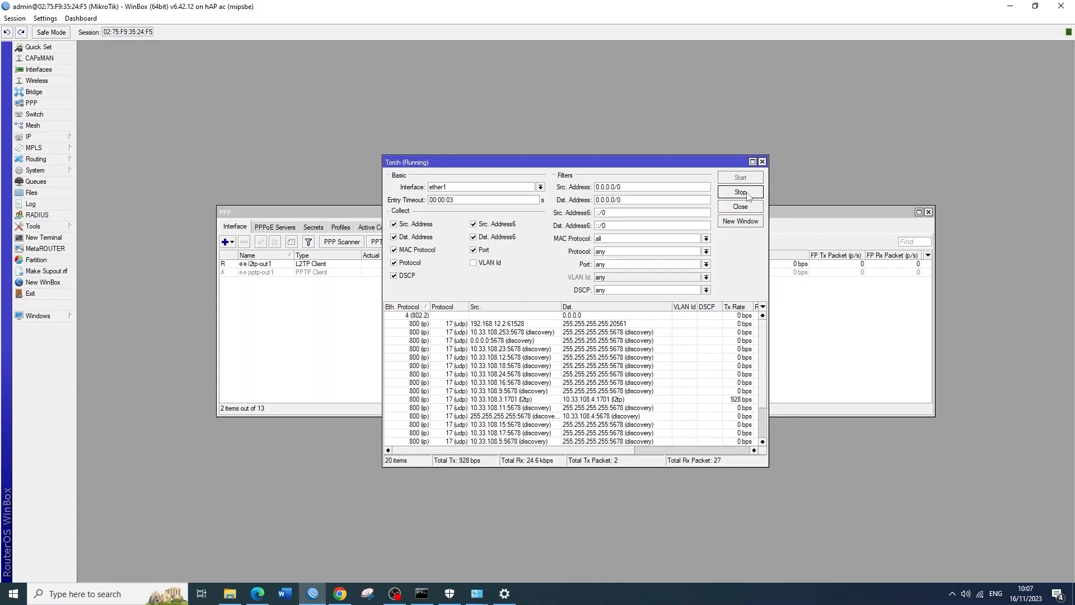
left_click(747, 194)
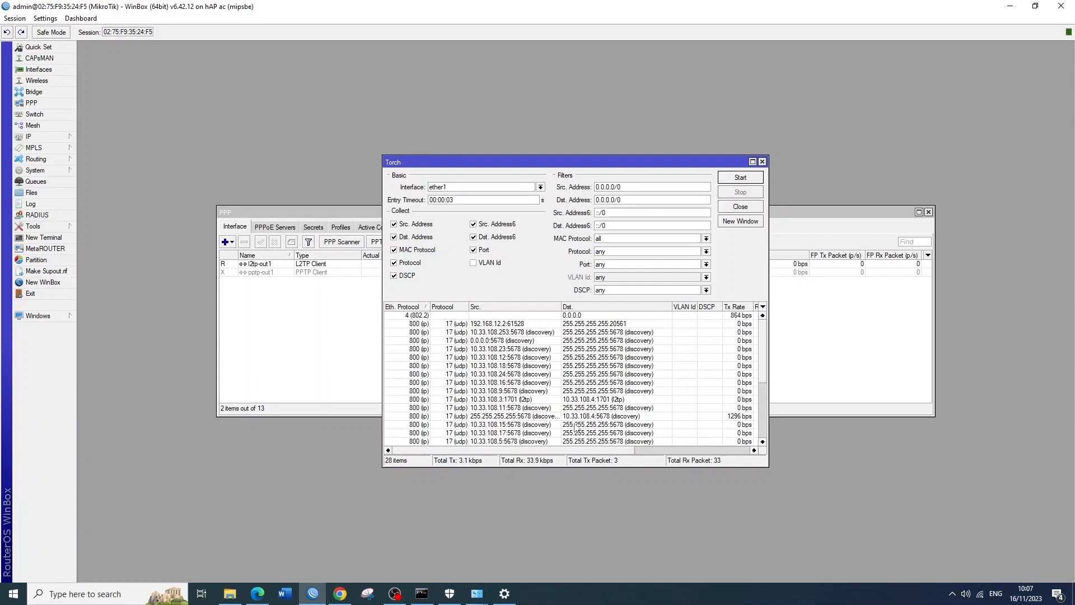
left_click(597, 400)
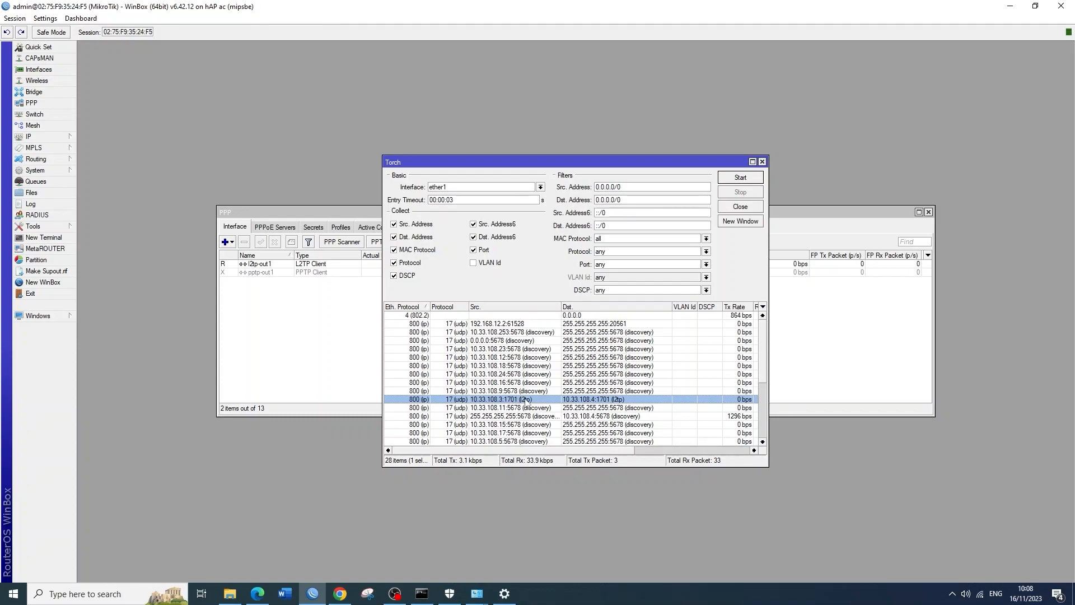
Switch to the tunnel PDF in Chrome and move on to the PPPoE slide after the L2TP material.
left_click(339, 592)
scroll(454, 413, "down", 10)
scroll(454, 413, "up", 4)
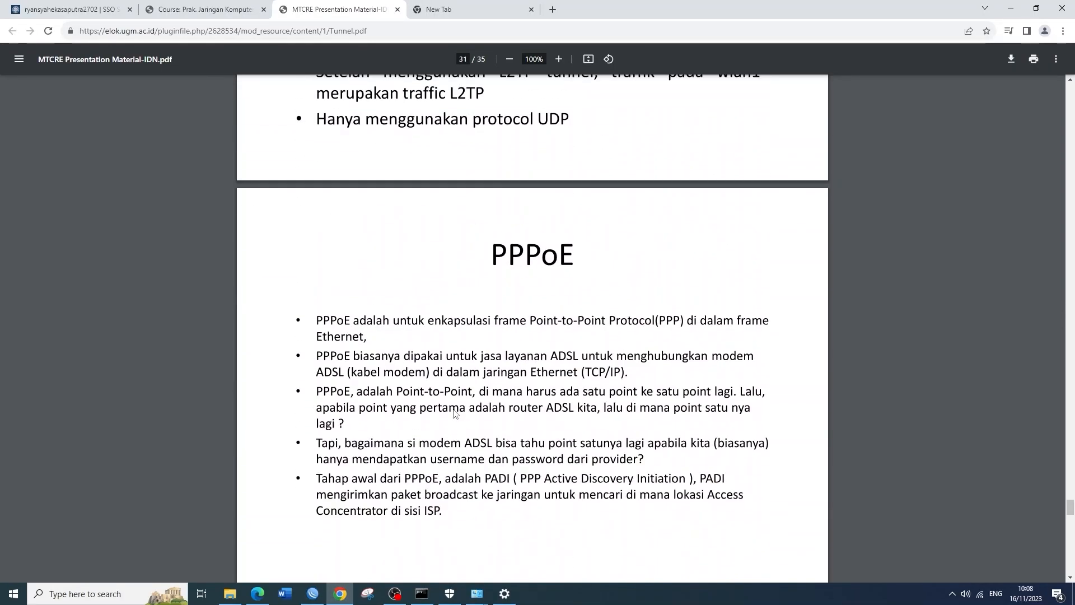